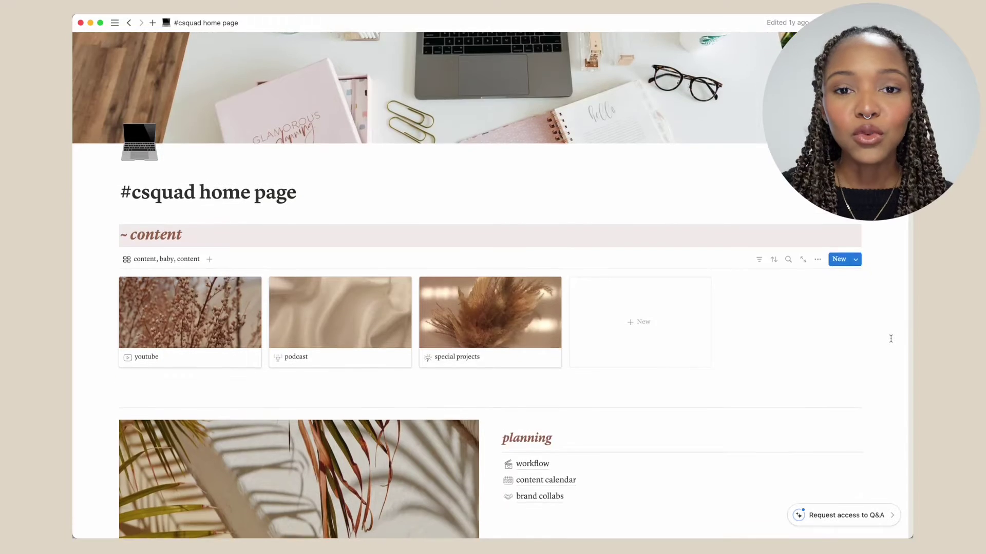
# Open the workflow page from the planning section and view the templates inside the video #1 entry.
pyautogui.scroll(-3, 891, 339)
pyautogui.scroll(-3, 891, 339)
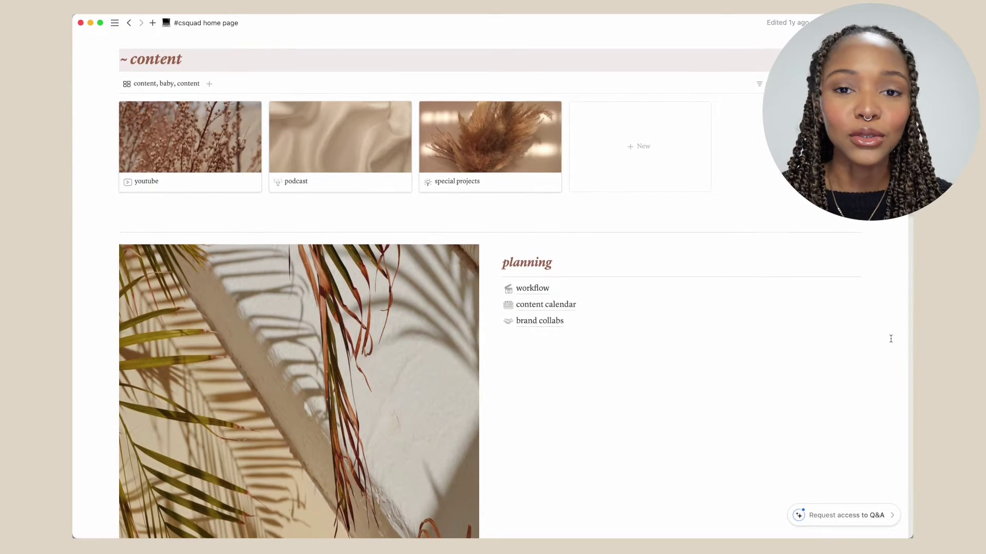
pyautogui.click(533, 283)
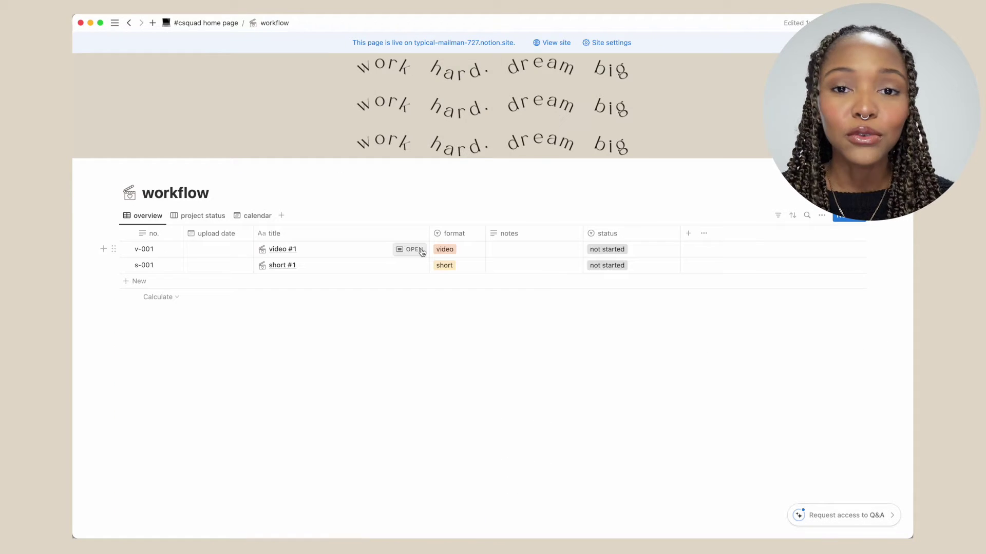
pyautogui.click(407, 249)
pyautogui.scroll(-5, 565, 313)
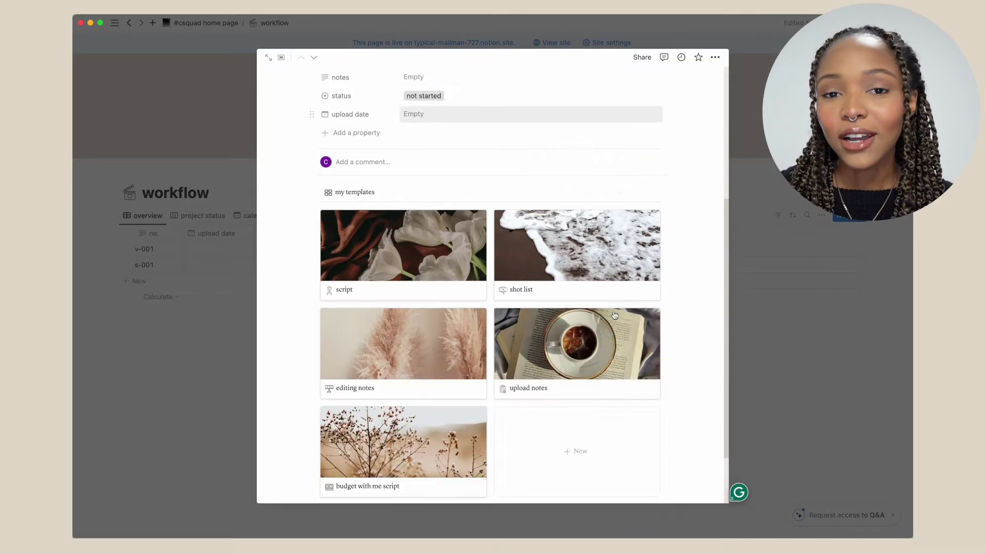
pyautogui.click(418, 239)
pyautogui.scroll(-2, 539, 262)
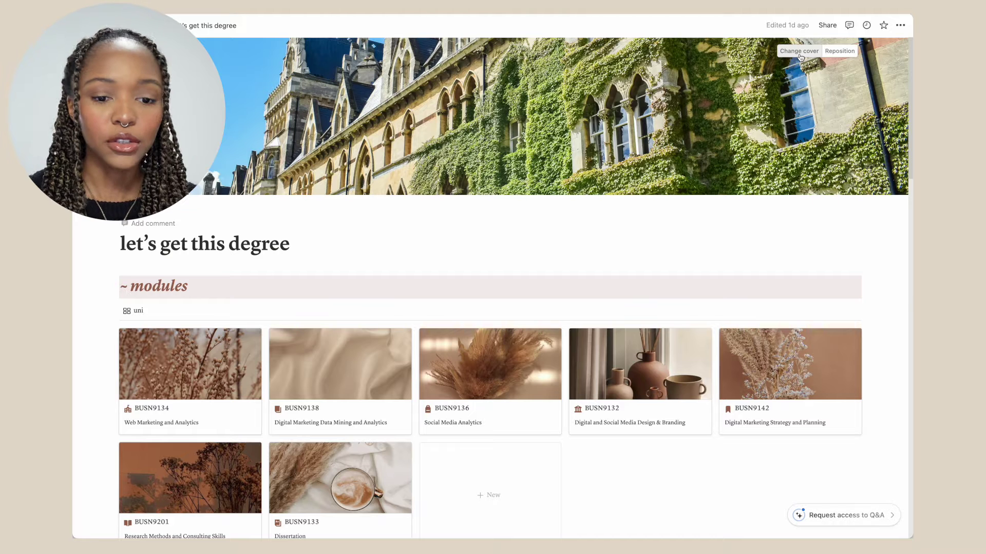
# Search the Unsplash cover images for "university", then leave the cover picker without choosing one.
pyautogui.click(799, 52)
pyautogui.click(760, 69)
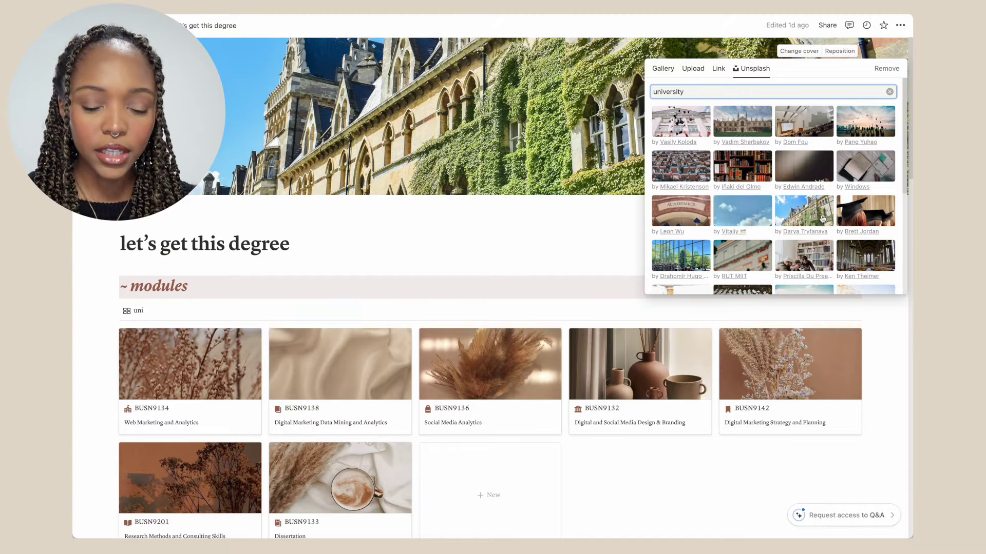
pyautogui.press('Escape')
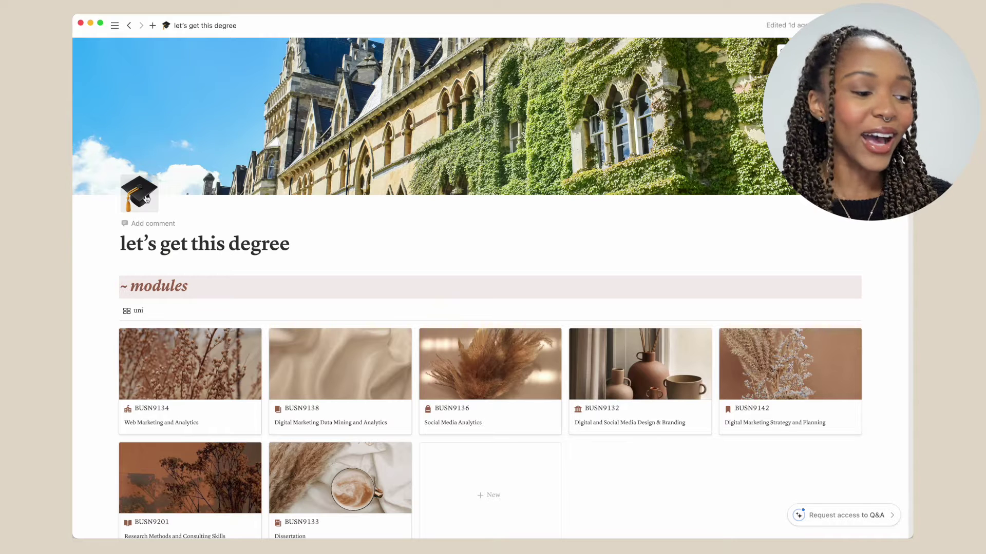
# Browse the emoji, icon, icon colour and custom image options for the page icon without choosing a new one.
pyautogui.click(146, 199)
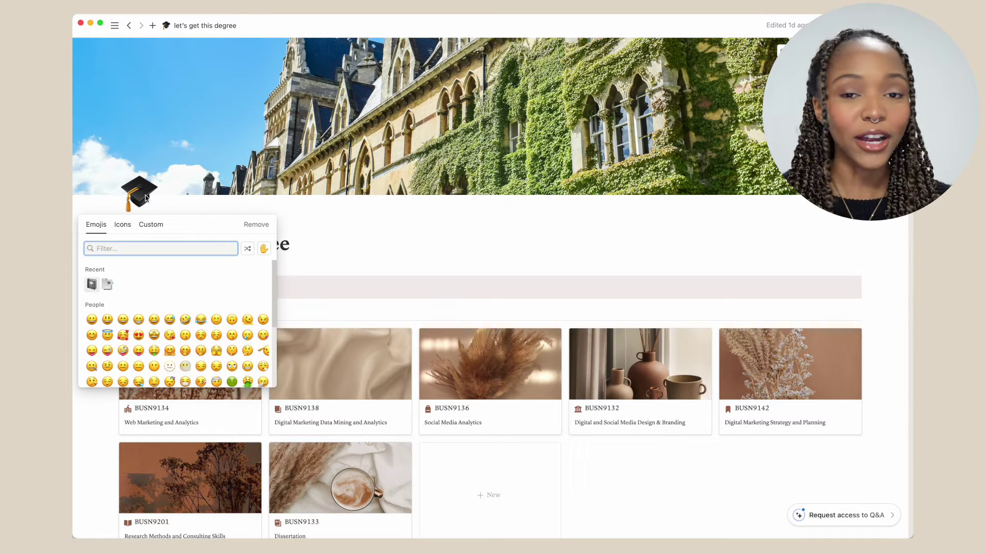
pyautogui.scroll(-10, 164, 329)
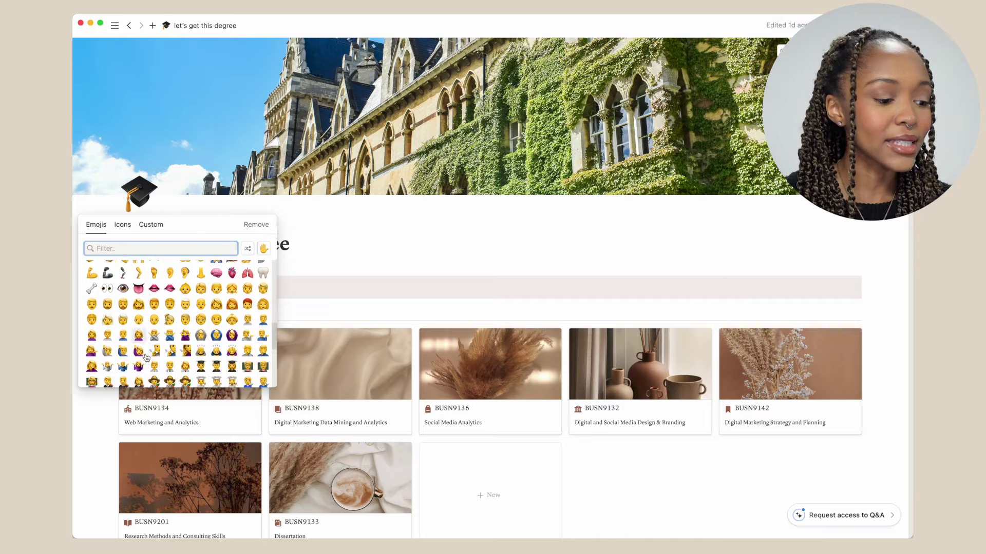
pyautogui.scroll(1, 146, 357)
pyautogui.click(121, 225)
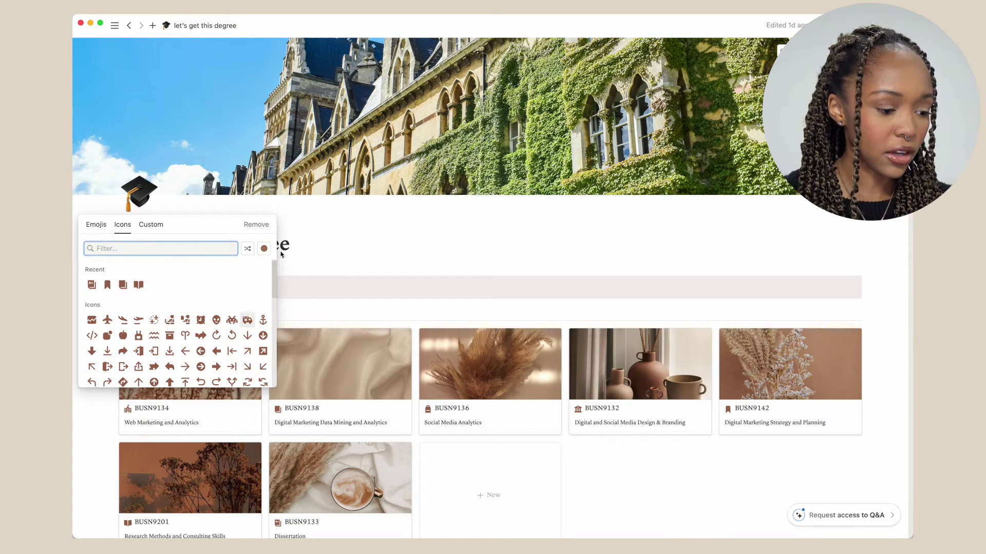
pyautogui.click(265, 249)
pyautogui.click(263, 265)
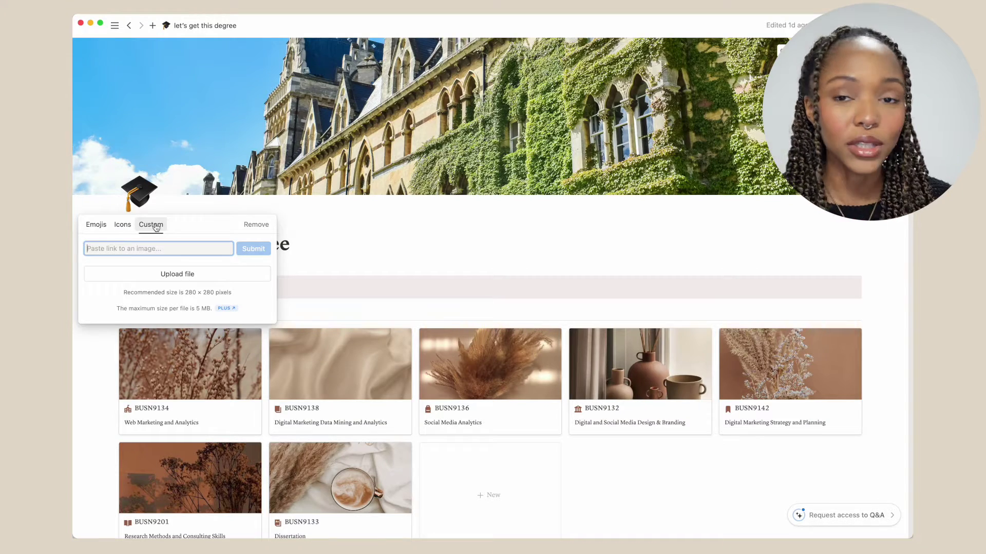
pyautogui.click(97, 224)
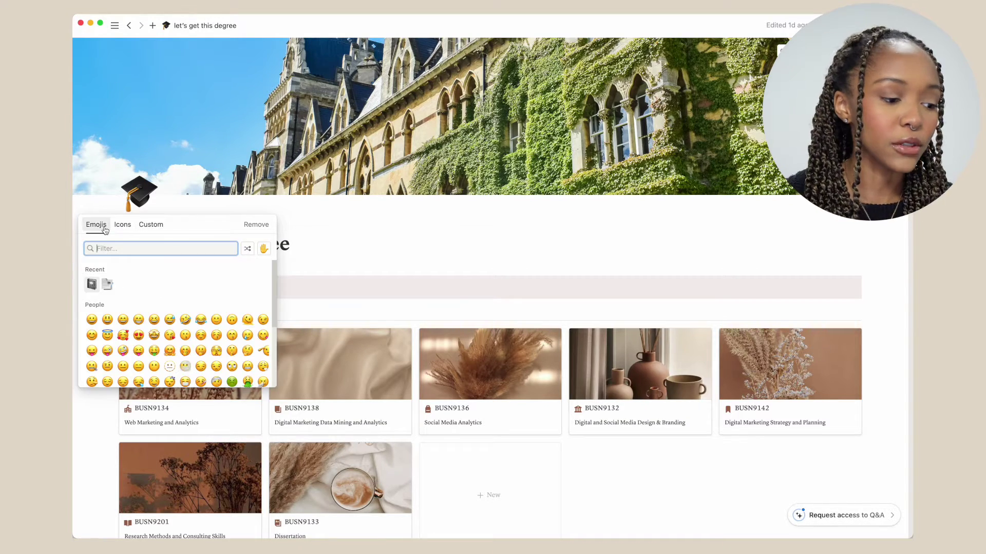
pyautogui.click(222, 201)
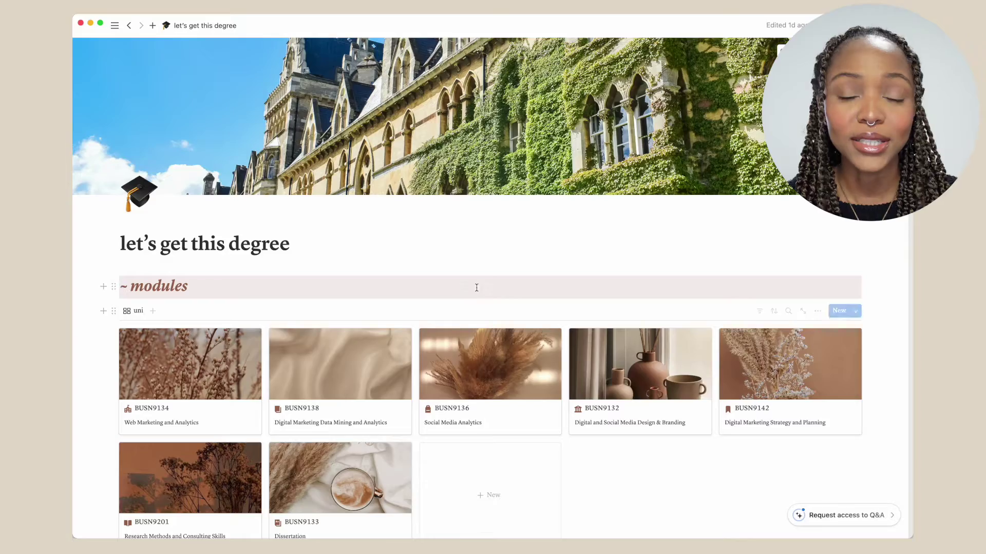
# Look through the page's modules gallery, assignments calendar and weekly to-do list.
pyautogui.scroll(-1, 476, 288)
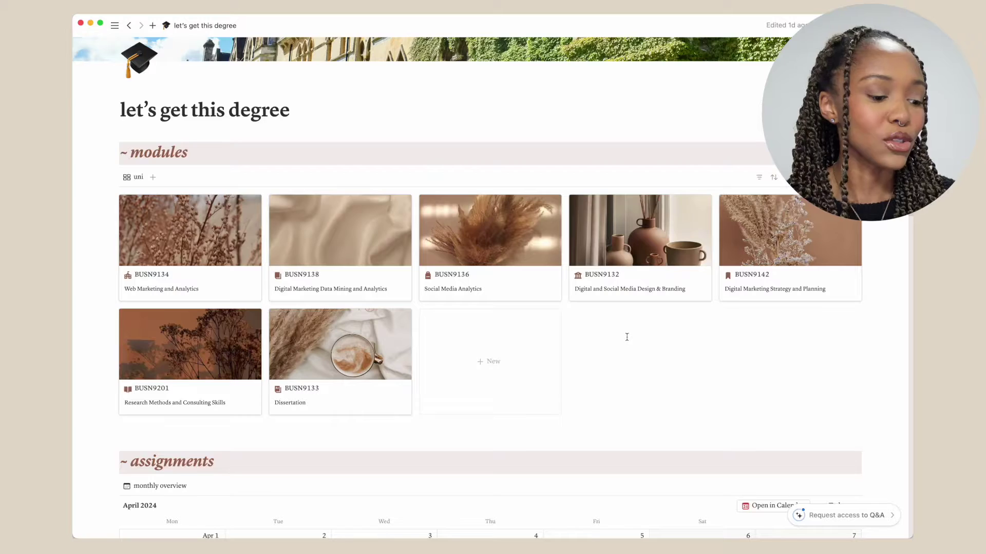
pyautogui.scroll(-10, 627, 337)
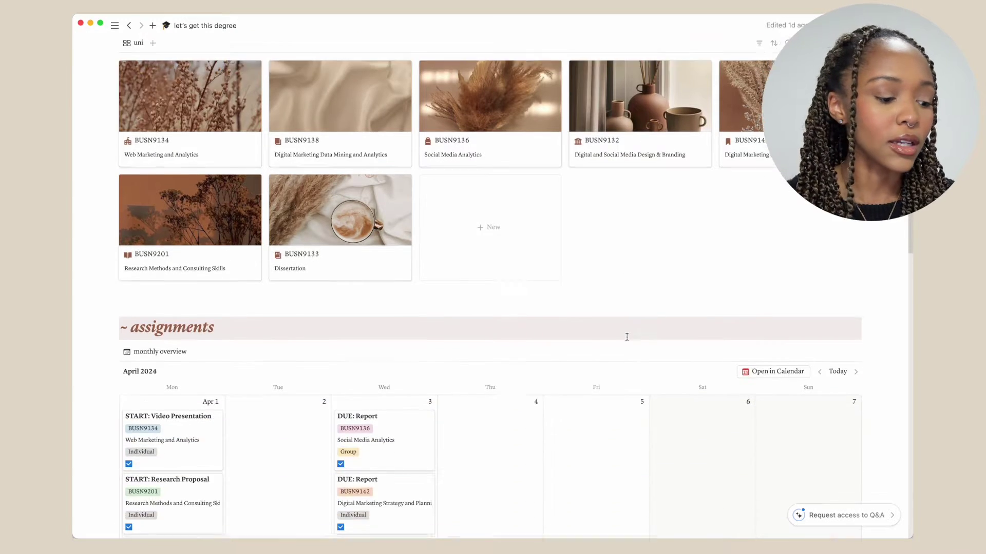
pyautogui.scroll(-1, 627, 340)
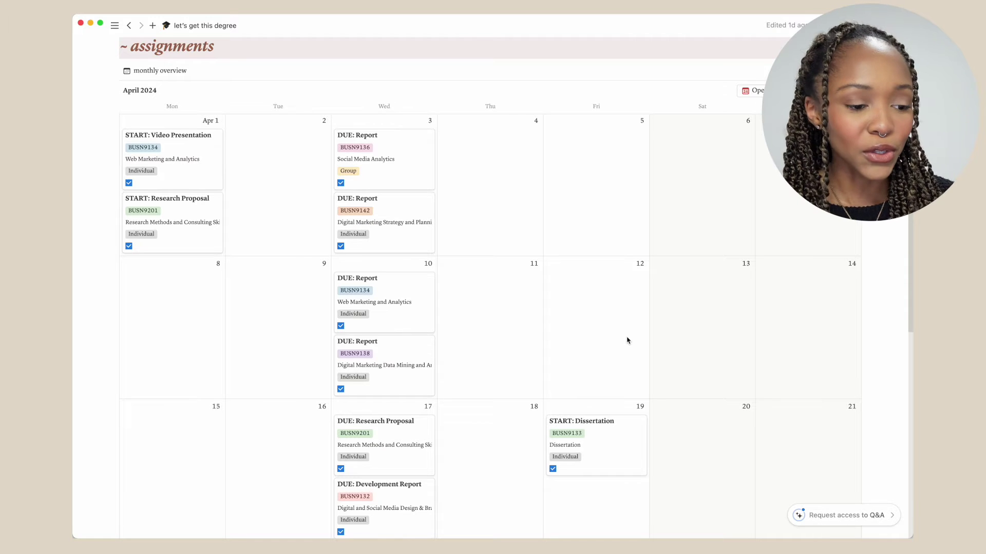
pyautogui.scroll(-12, 627, 341)
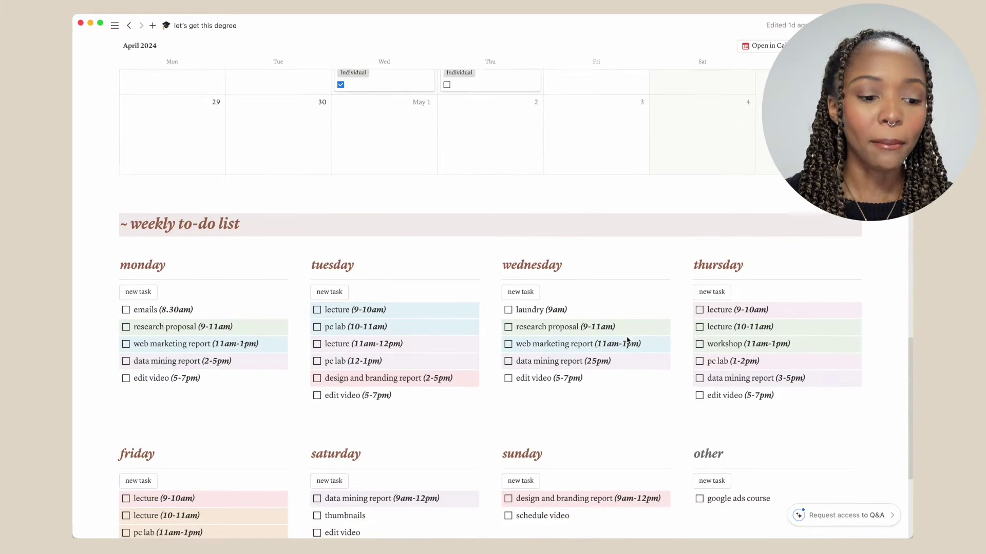
pyautogui.scroll(-5, 627, 341)
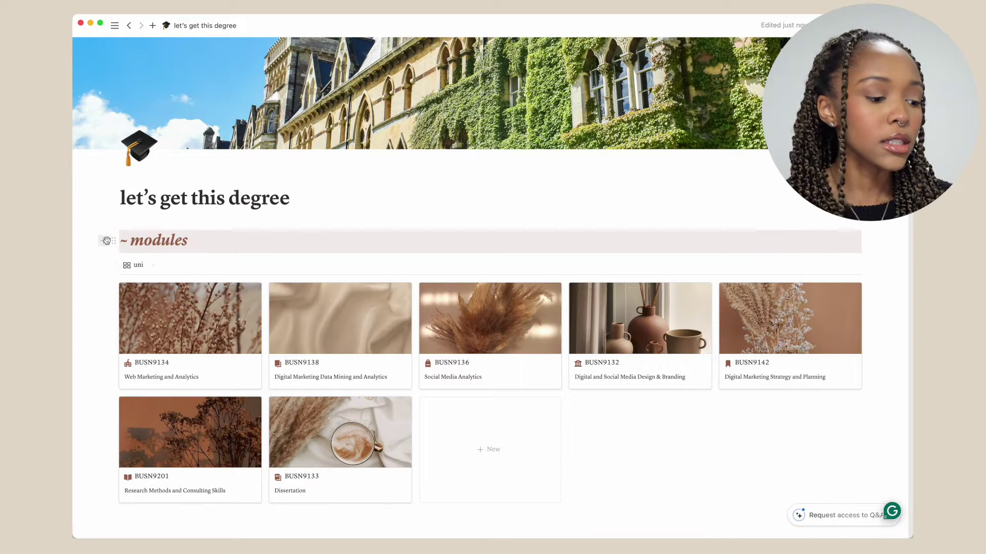
# Insert a Heading 1 reading "~ modules" beneath the existing modules heading and make its text italic.
pyautogui.click(107, 241)
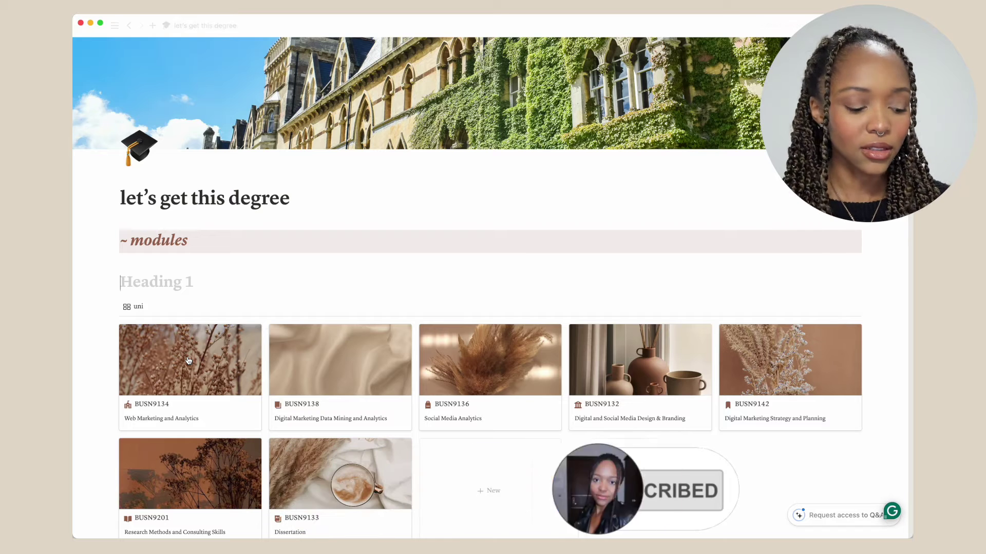
pyautogui.write('~ modules')
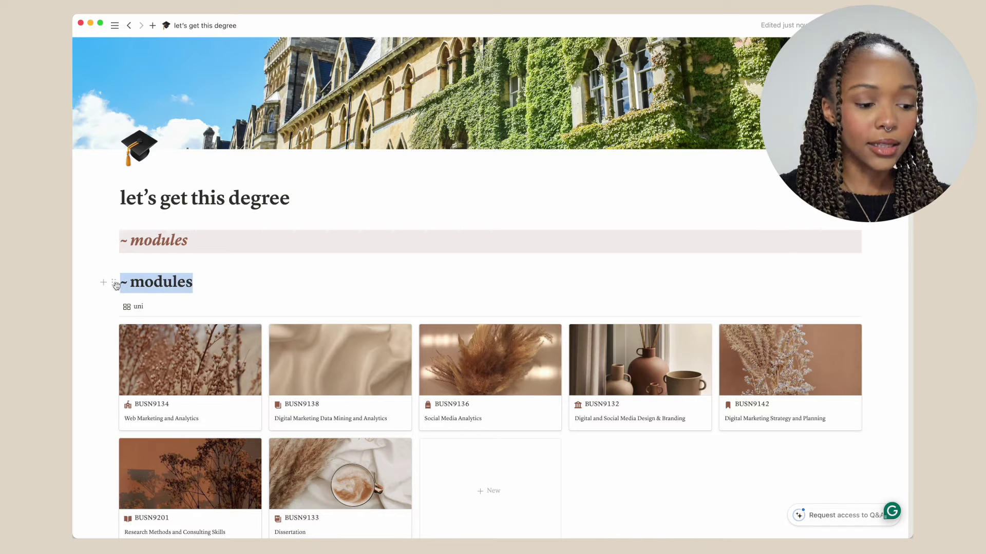
pyautogui.press('super+i')
# Give the new modules heading a brown background and brown text.
pyautogui.click(114, 282)
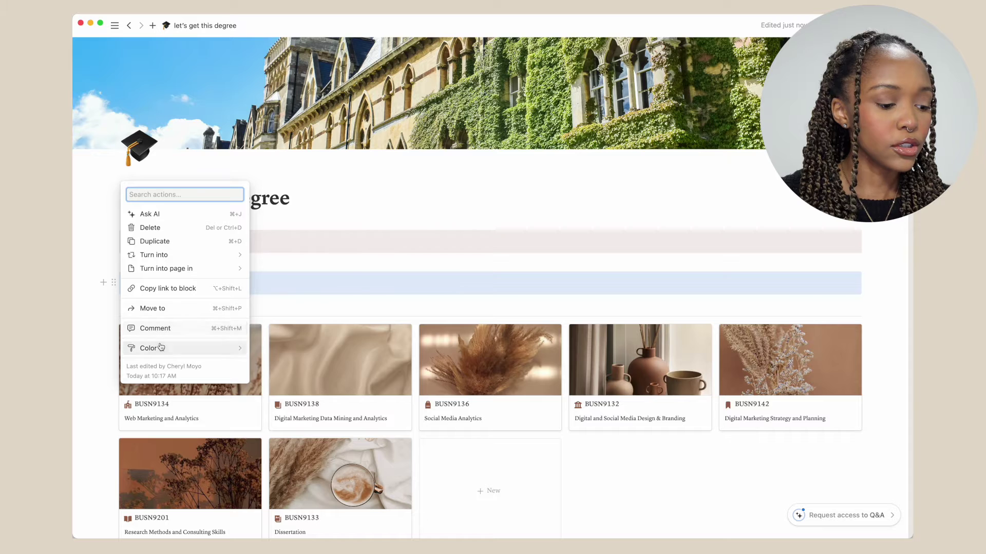
pyautogui.moveTo(159, 347)
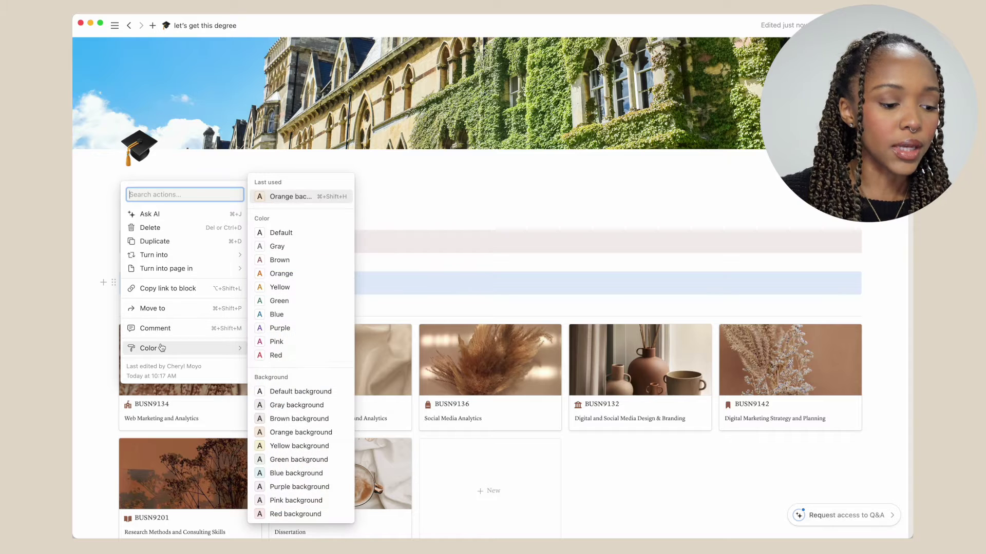
pyautogui.click(294, 419)
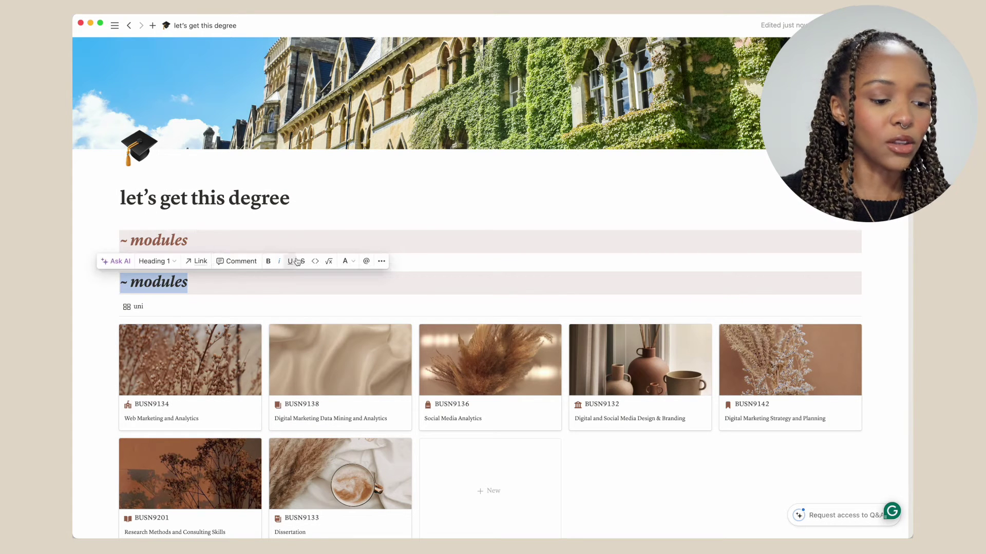
pyautogui.click(349, 263)
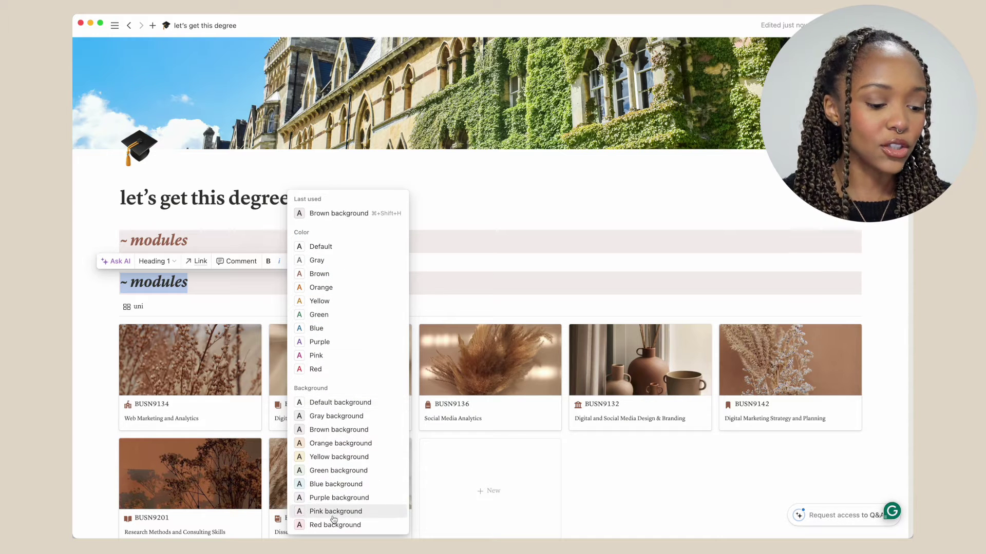
pyautogui.click(346, 275)
pyautogui.click(348, 274)
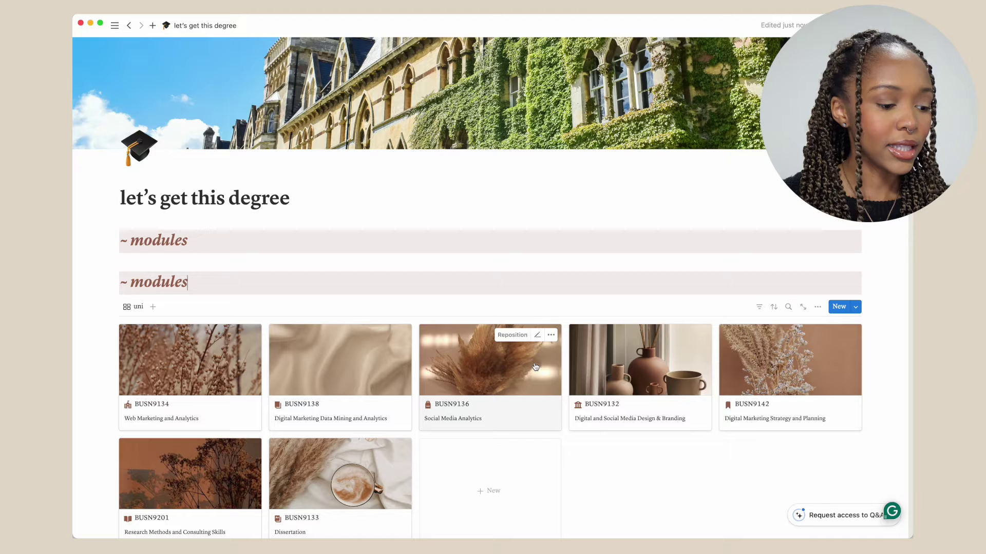
# Delete the duplicate "~ modules" heading above the uni gallery.
pyautogui.click(114, 282)
pyautogui.press('Delete')
# Insert a new gallery view database between the modules gallery and the assignments heading.
pyautogui.scroll(-1, 301, 295)
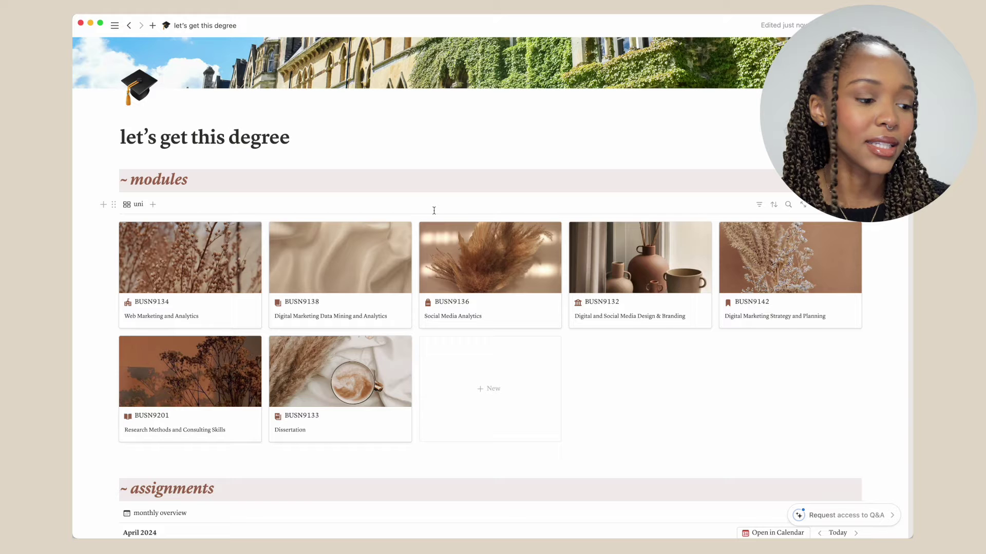
pyautogui.click(103, 452)
pyautogui.scroll(-5, 196, 380)
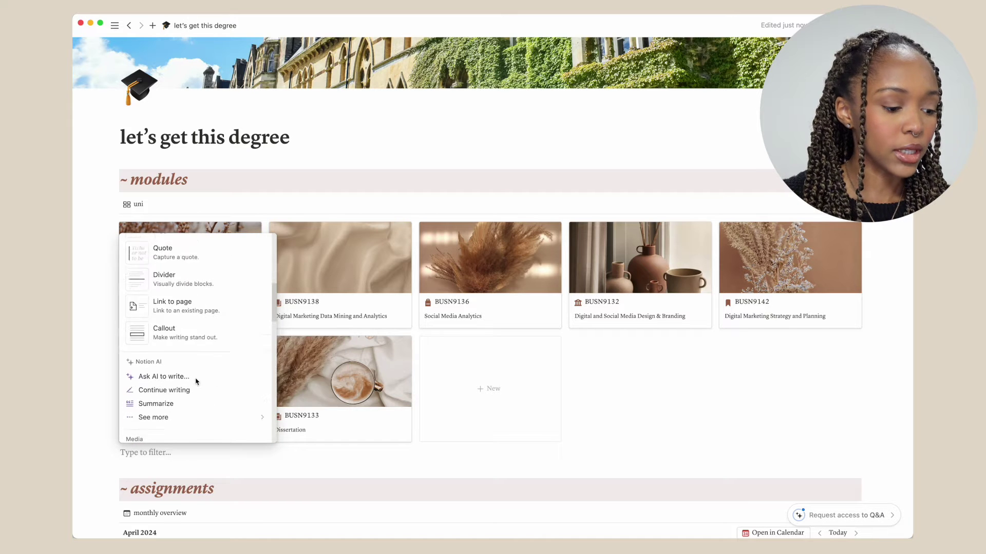
pyautogui.scroll(-10, 196, 381)
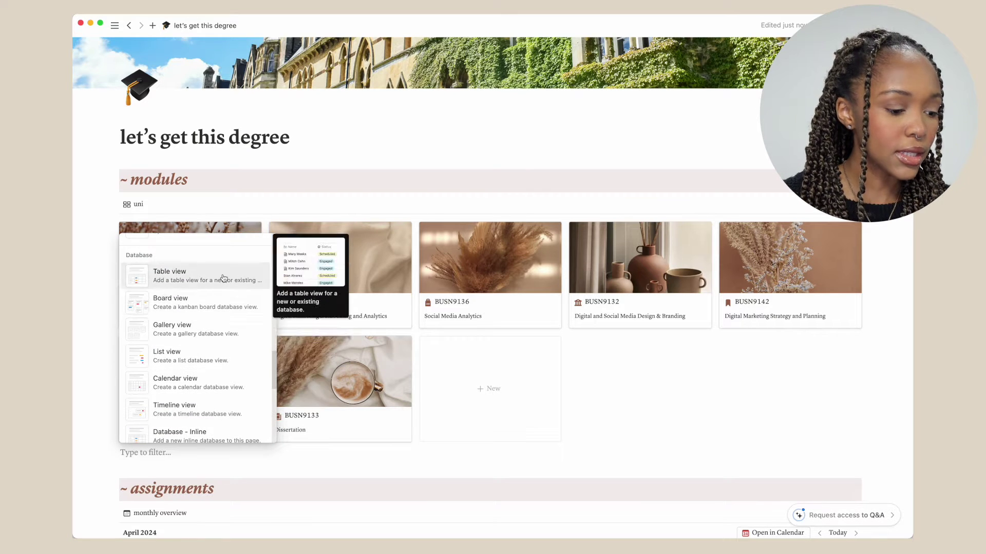
pyautogui.click(211, 329)
# Add a cover image and an icon to Page 1 in the new gallery and close the page.
pyautogui.scroll(-5, 592, 394)
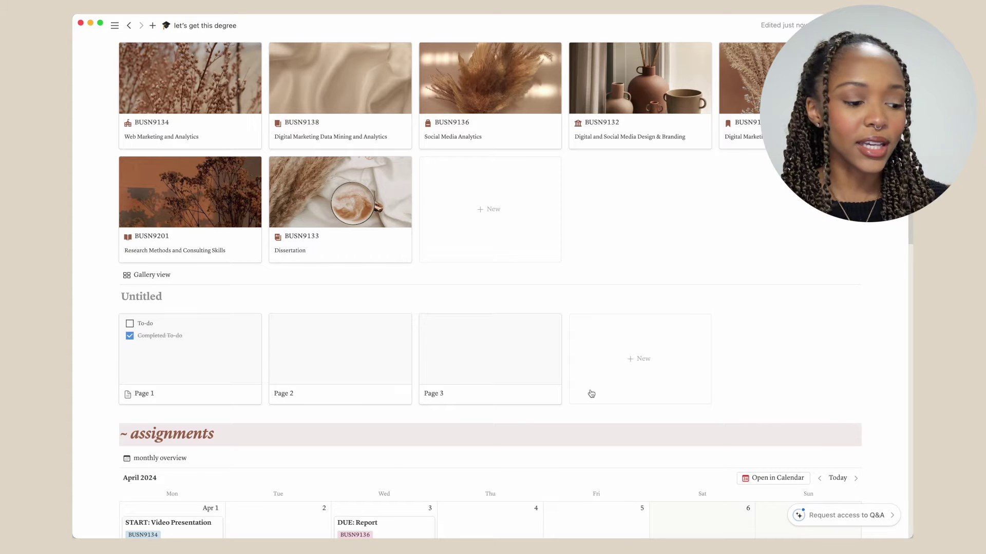
pyautogui.click(207, 370)
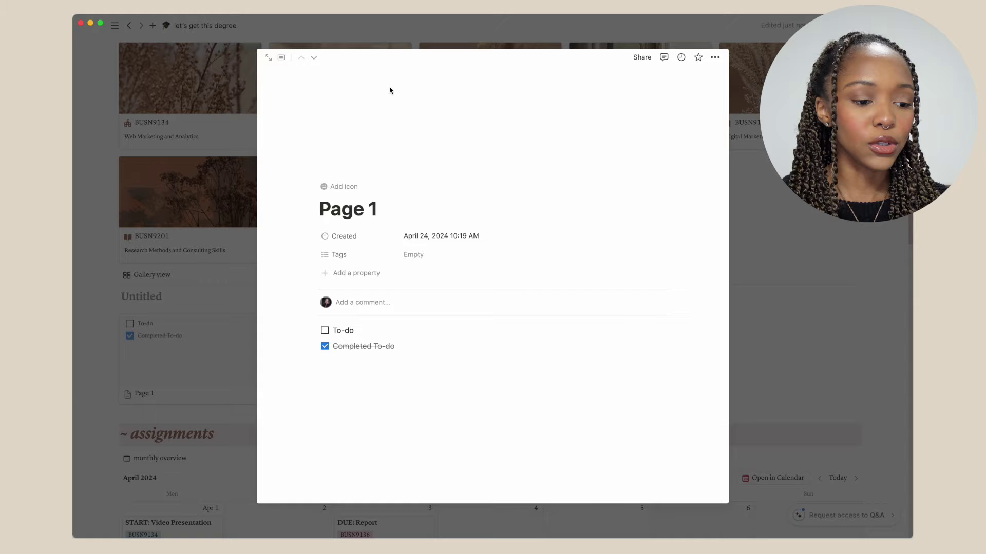
pyautogui.click(341, 186)
pyautogui.click(118, 292)
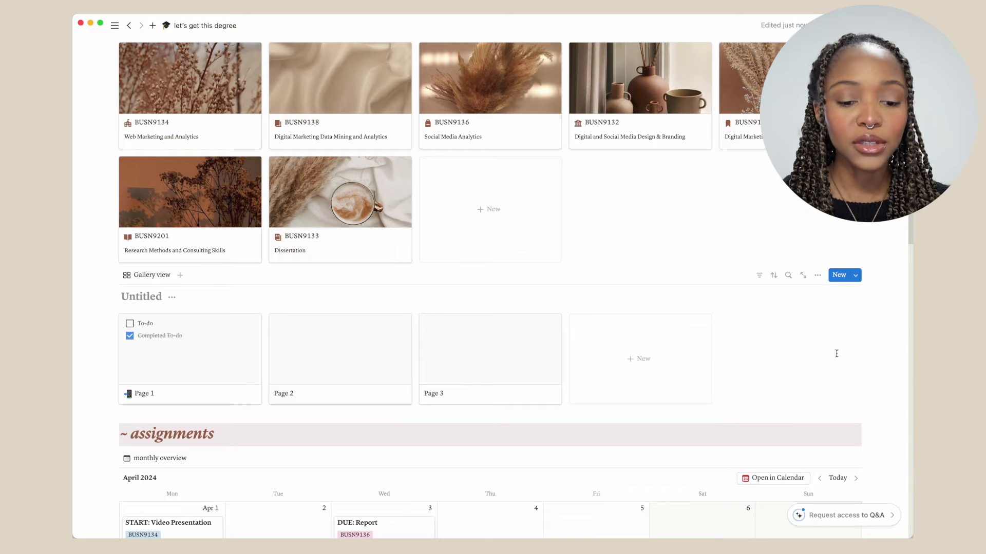
# Set the new gallery's card preview to Page cover in its layout options.
pyautogui.click(818, 275)
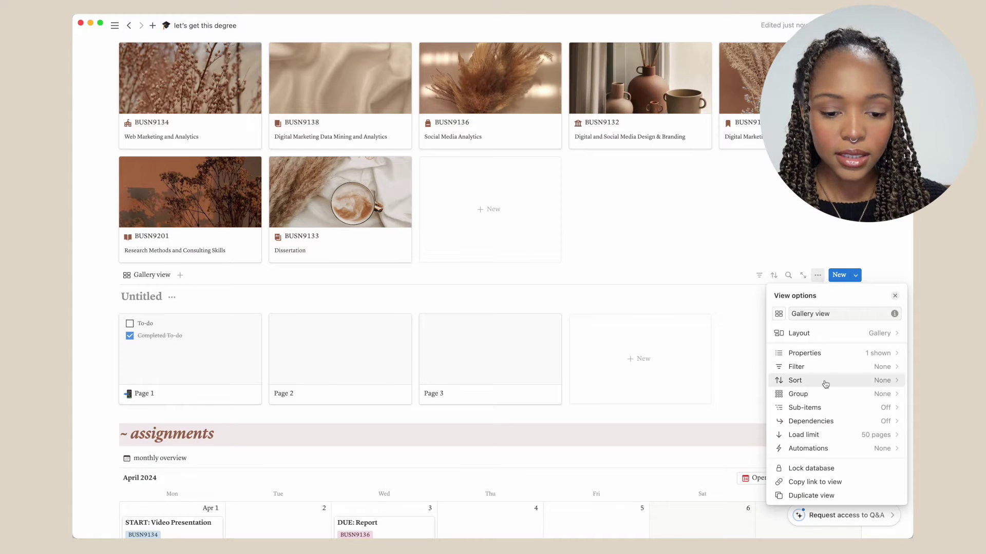
pyautogui.click(809, 335)
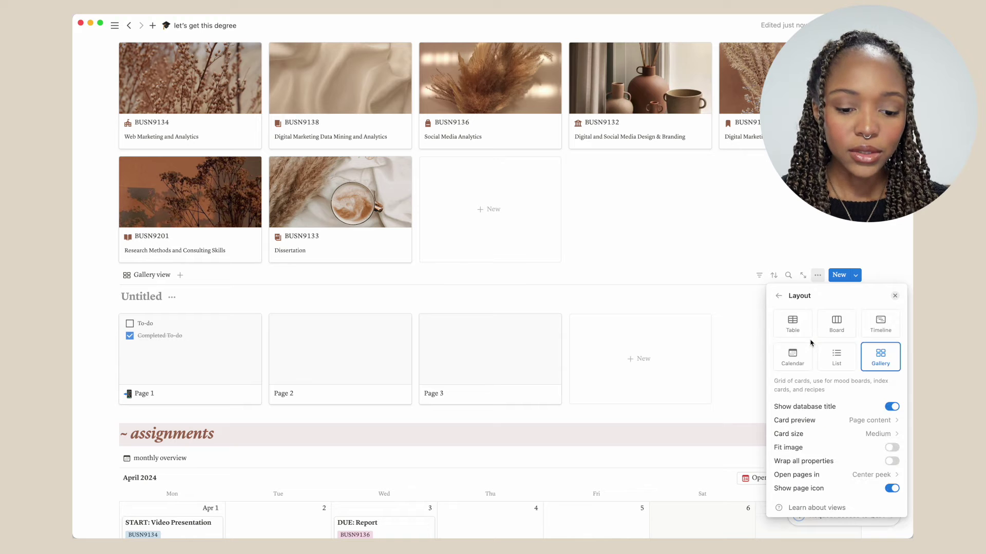
pyautogui.click(858, 422)
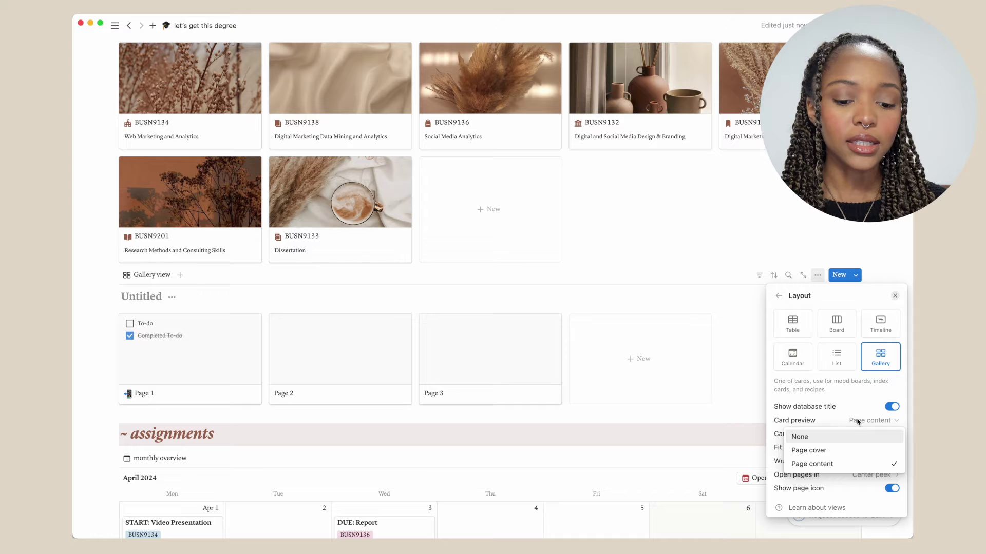
pyautogui.click(843, 451)
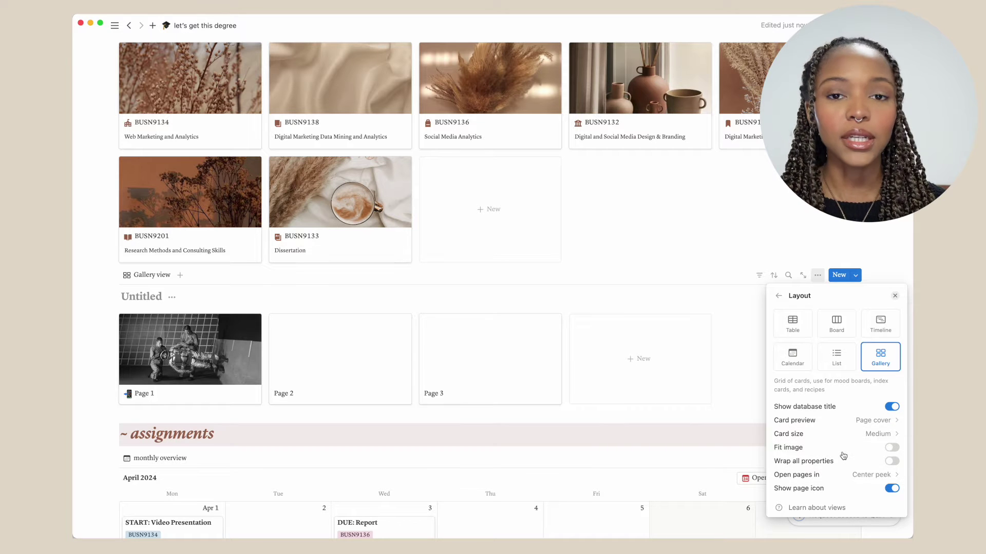
pyautogui.click(731, 310)
# Hide the untitled database title of the new gallery below the modules.
pyautogui.scroll(2, 462, 328)
pyautogui.click(172, 345)
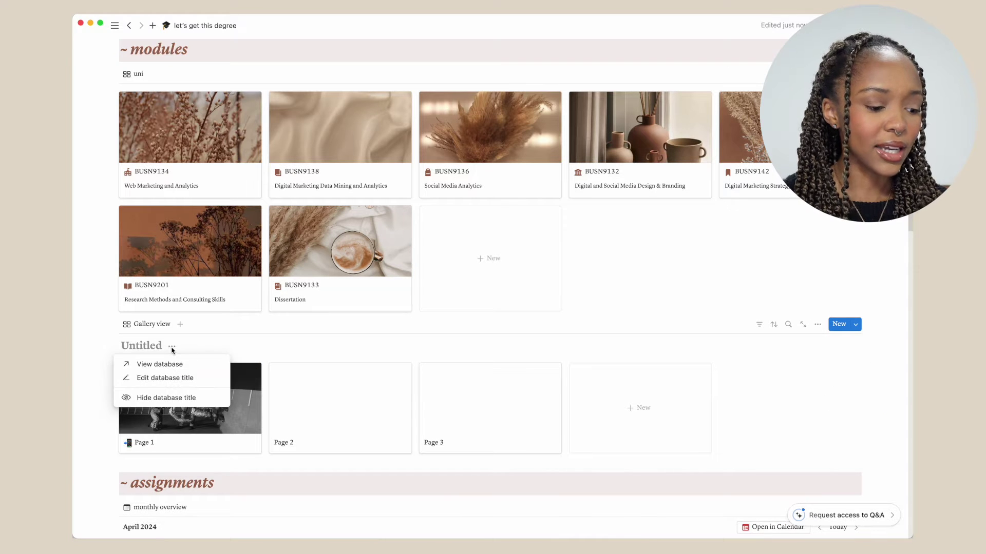
pyautogui.click(166, 398)
# Undo the insertion of the new gallery between the modules gallery and the assignments heading.
pyautogui.scroll(3, 175, 257)
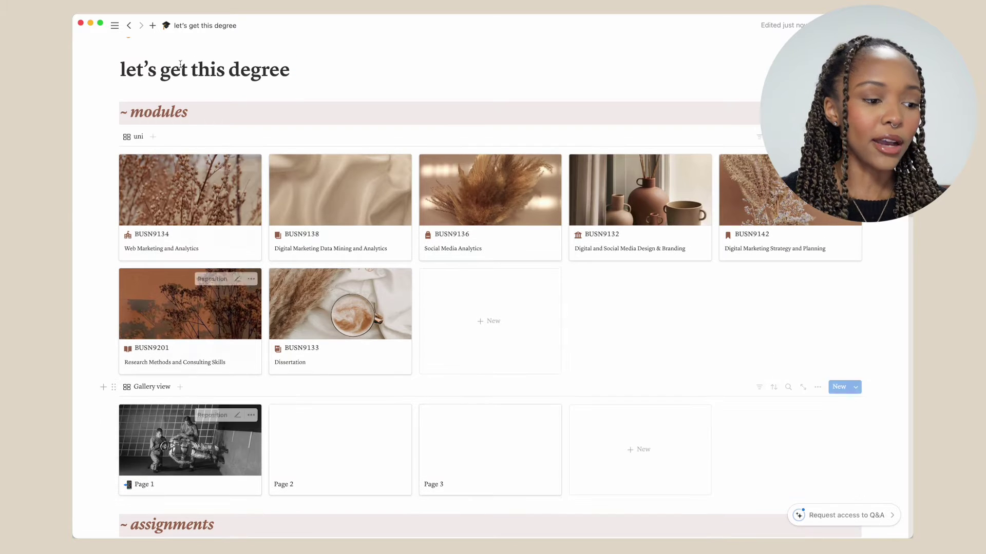
pyautogui.press('super+z')
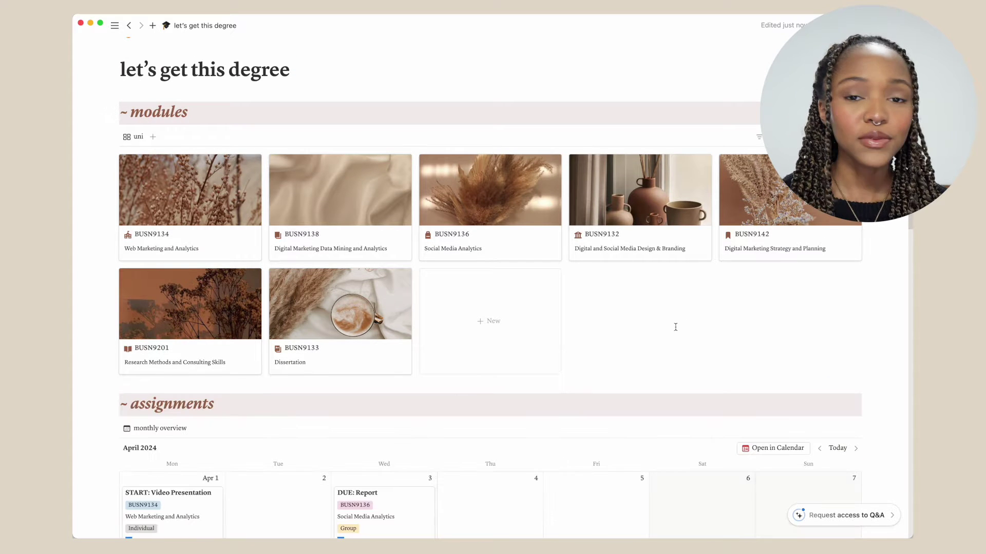
# Open the BUSN9134 module page and search Unsplash for "brown aesthetic" cover images.
pyautogui.click(190, 241)
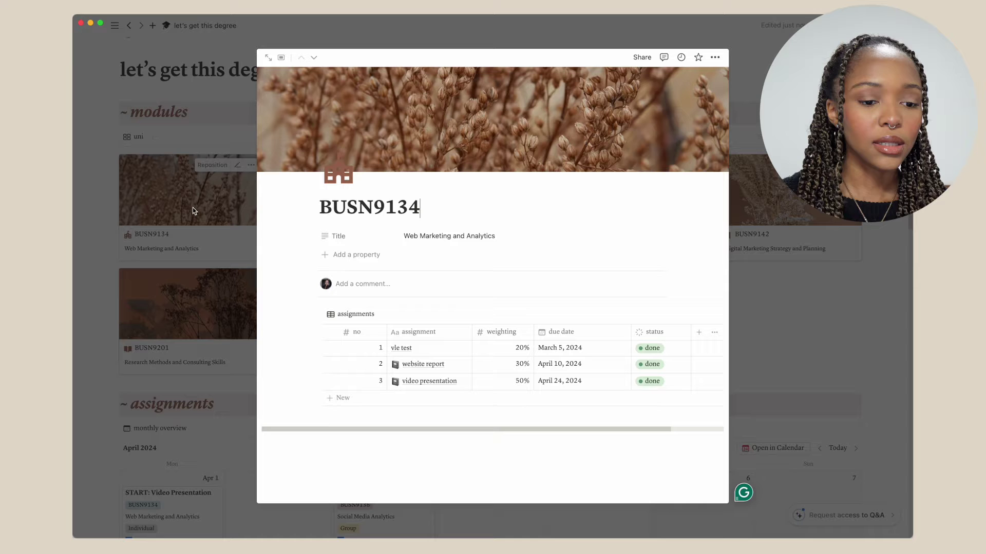
pyautogui.click(602, 81)
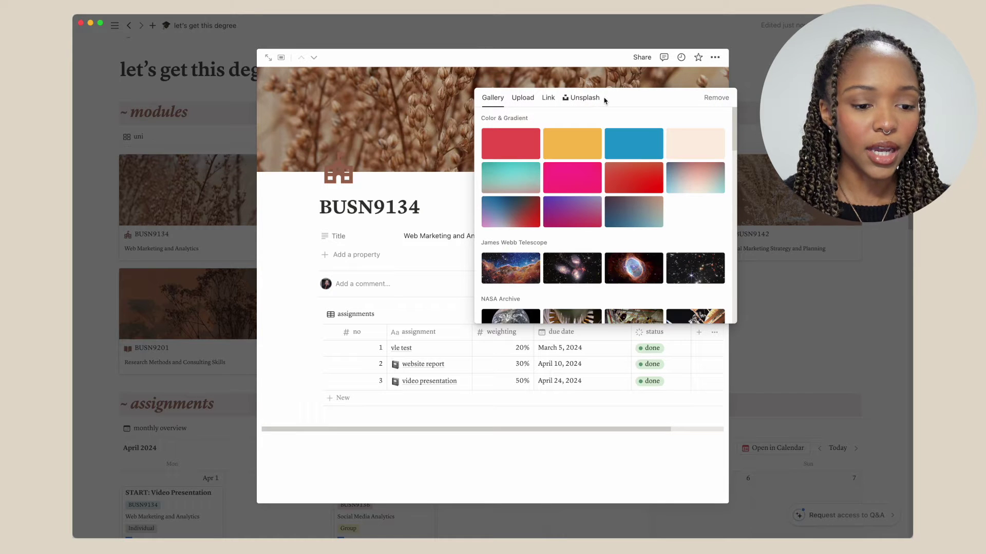
pyautogui.click(582, 97)
pyautogui.write('brown aesthetic')
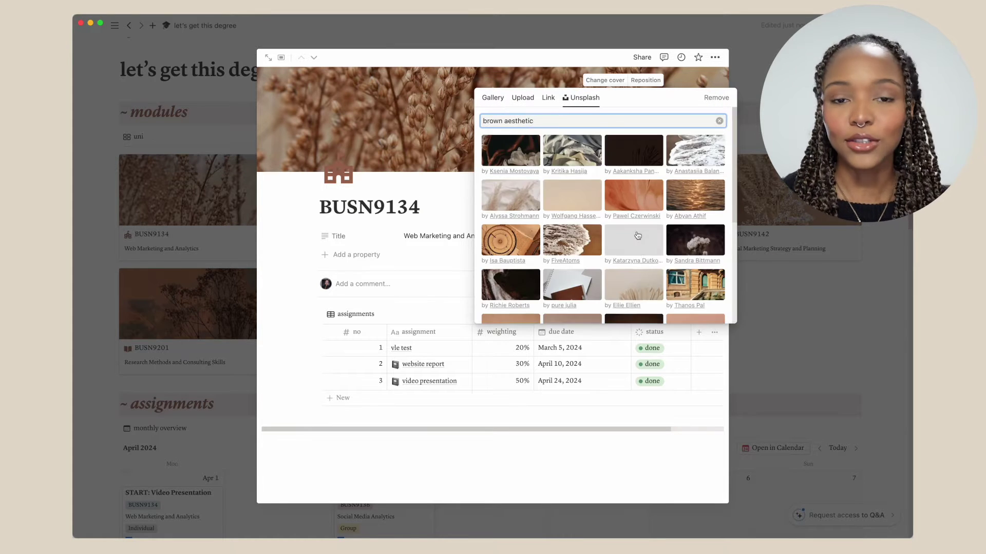
pyautogui.scroll(-3, 638, 236)
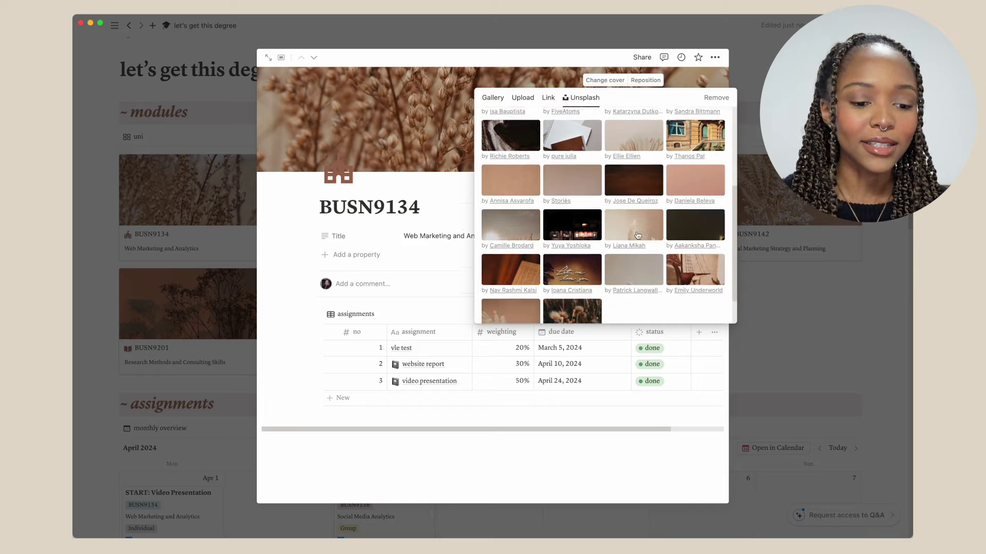
# Search Unsplash for "beige" cover images, browse them, and close the BUSN9134 page without choosing one.
pyautogui.scroll(5, 632, 226)
pyautogui.doubleClick(493, 120)
pyautogui.write('beige')
pyautogui.scroll(-5, 529, 262)
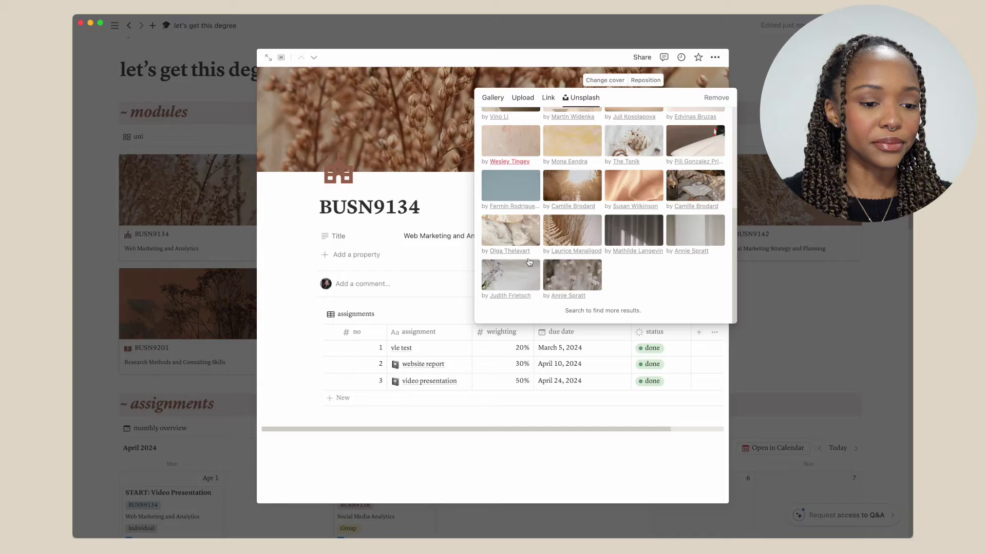
pyautogui.press('Escape')
pyautogui.press('Escape')
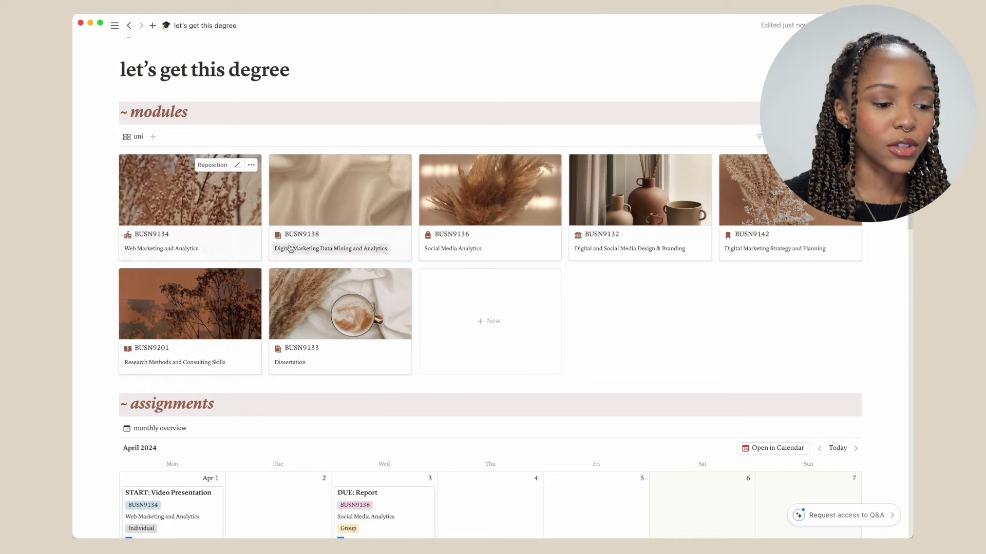
# Browse icons for the BUSN9138 card by filtering for "university" and "book".
pyautogui.click(277, 234)
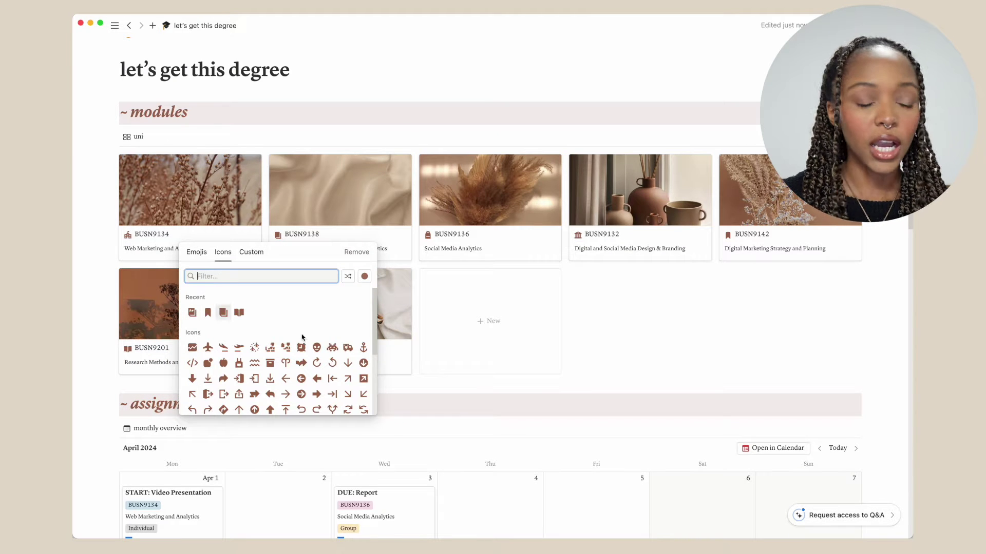
pyautogui.write('university')
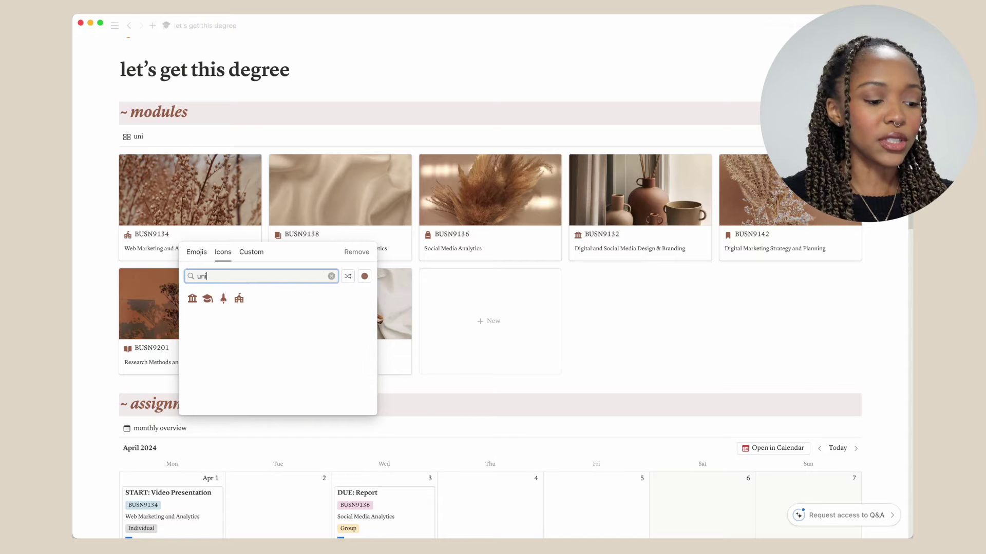
pyautogui.press('BackSpace')
pyautogui.press('BackSpace')
pyautogui.press('BackSpace')
pyautogui.press('BackSpace')
pyautogui.press('BackSpace')
pyautogui.press('BackSpace')
pyautogui.press('BackSpace')
pyautogui.press('BackSpace')
pyautogui.press('BackSpace')
pyautogui.write('book')
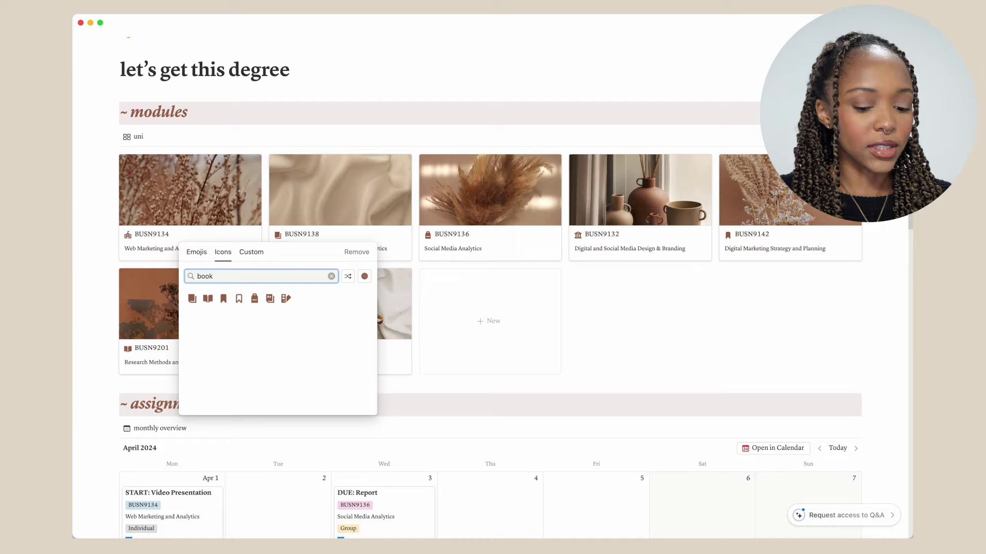
pyautogui.click(270, 298)
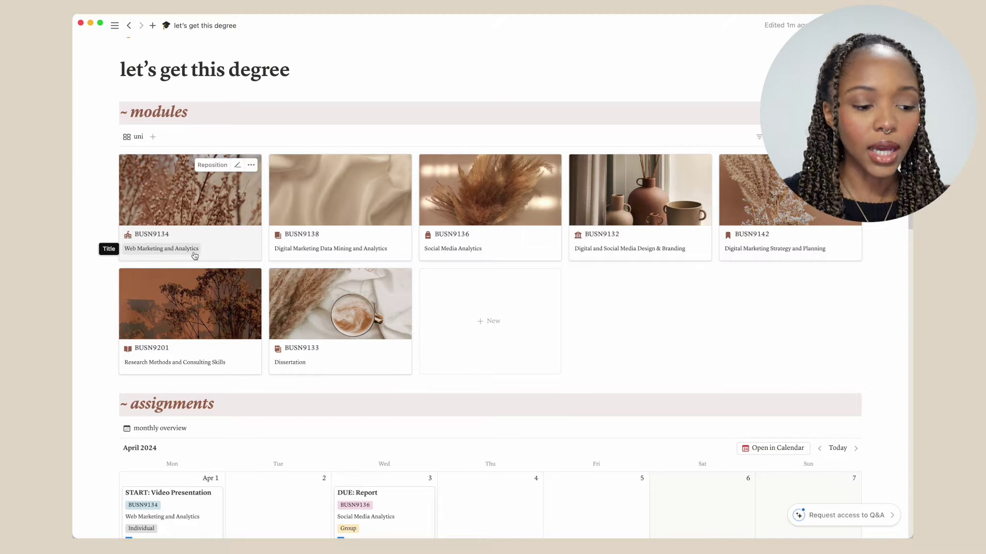
# Open the BUSN9134 module page from the modules gallery.
pyautogui.click(215, 209)
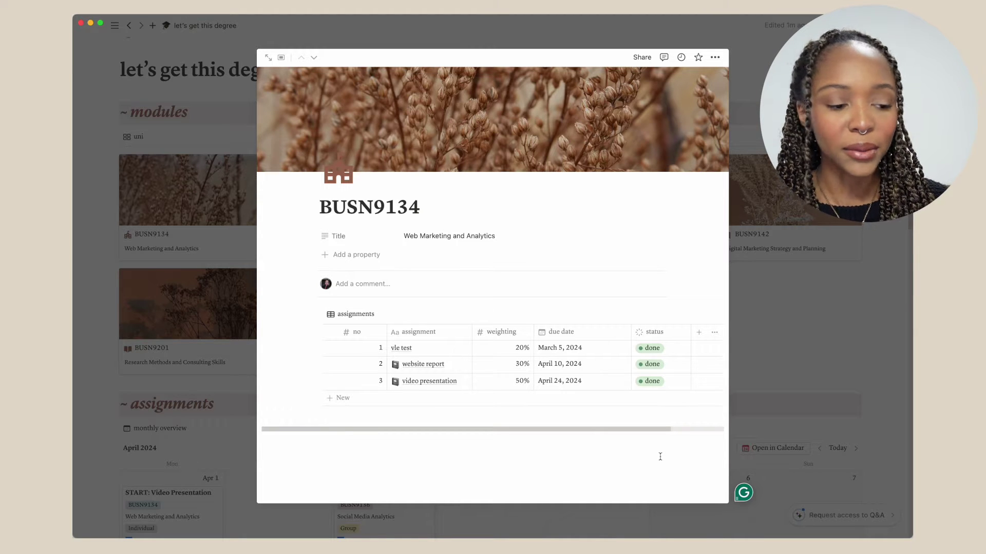
# Try to add a database view below the assignments table on the BUSN9134 page.
pyautogui.click(309, 317)
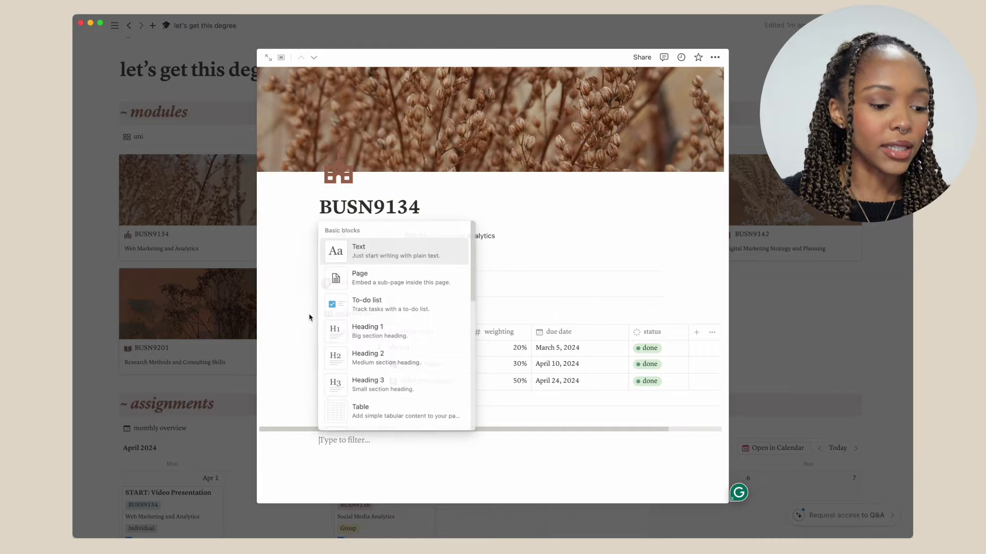
pyautogui.scroll(-15, 426, 369)
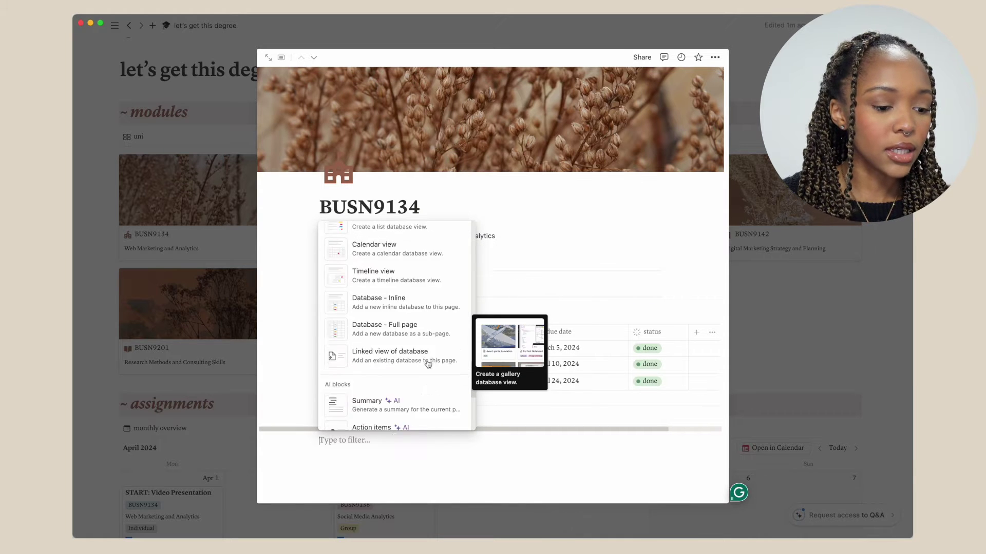
pyautogui.scroll(3, 416, 319)
pyautogui.click(402, 261)
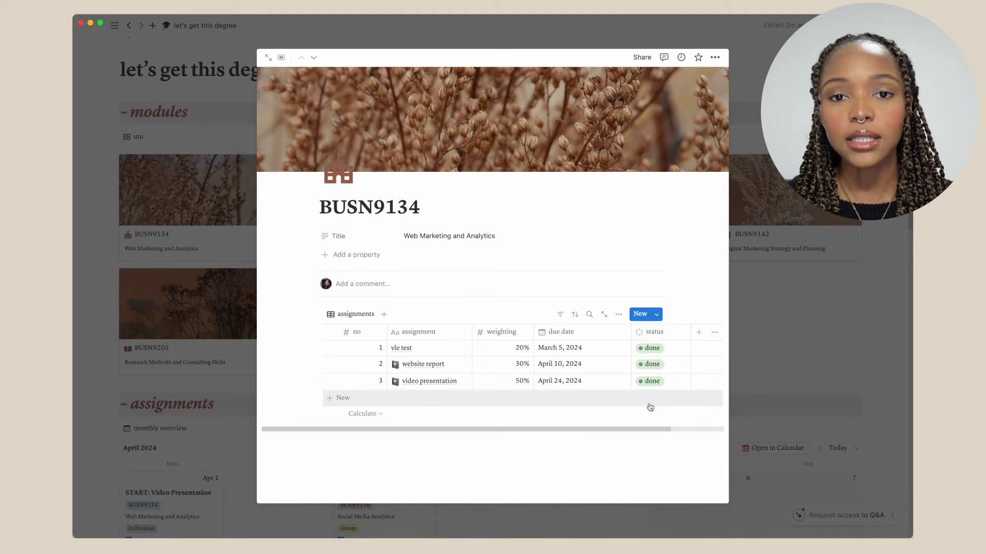
# Examine the status property's settings and the colour choices for its "in progress" option, and close them unchanged.
pyautogui.click(652, 348)
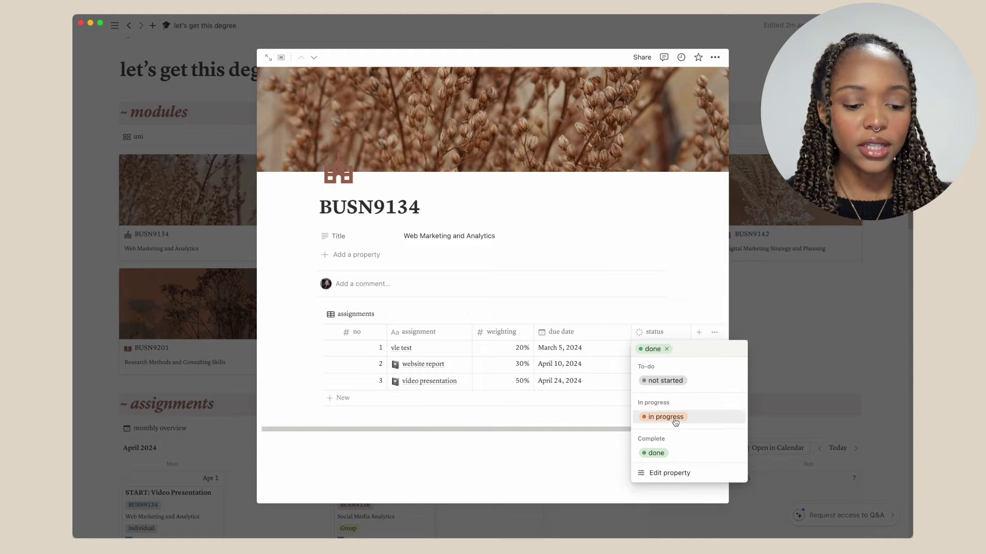
pyautogui.click(668, 473)
pyautogui.click(677, 191)
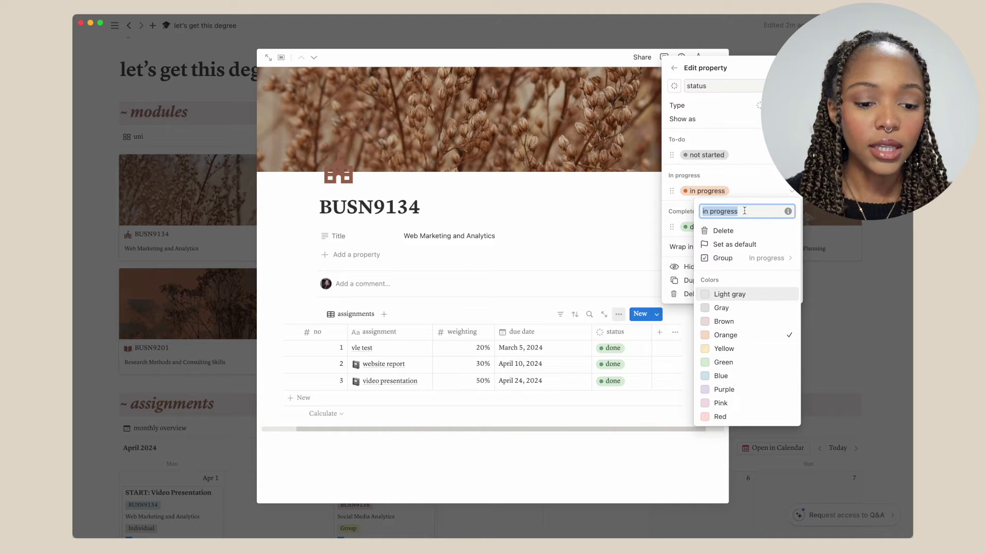
pyautogui.press('Escape')
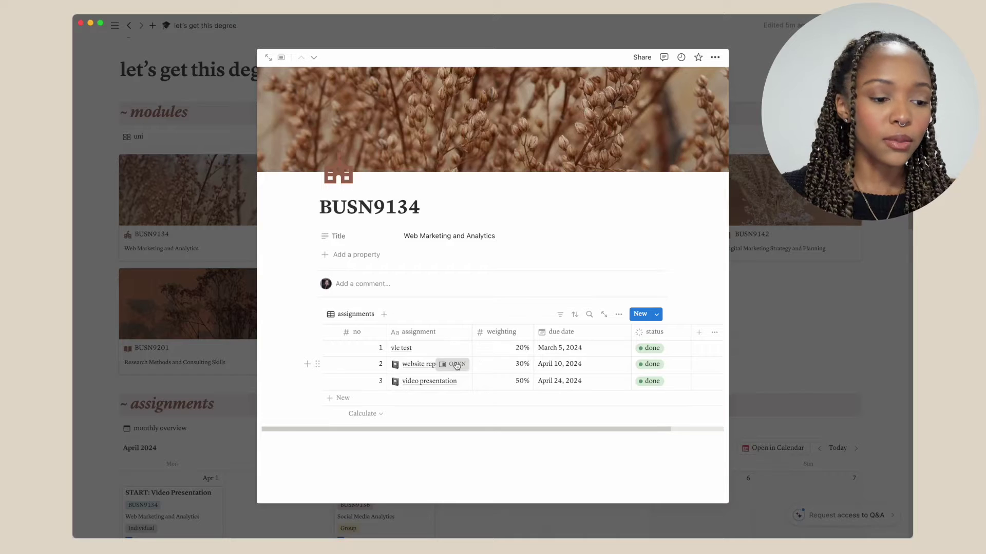
# Open the website report assignment as a center peek and view the emoji choices for its icon.
pyautogui.click(452, 364)
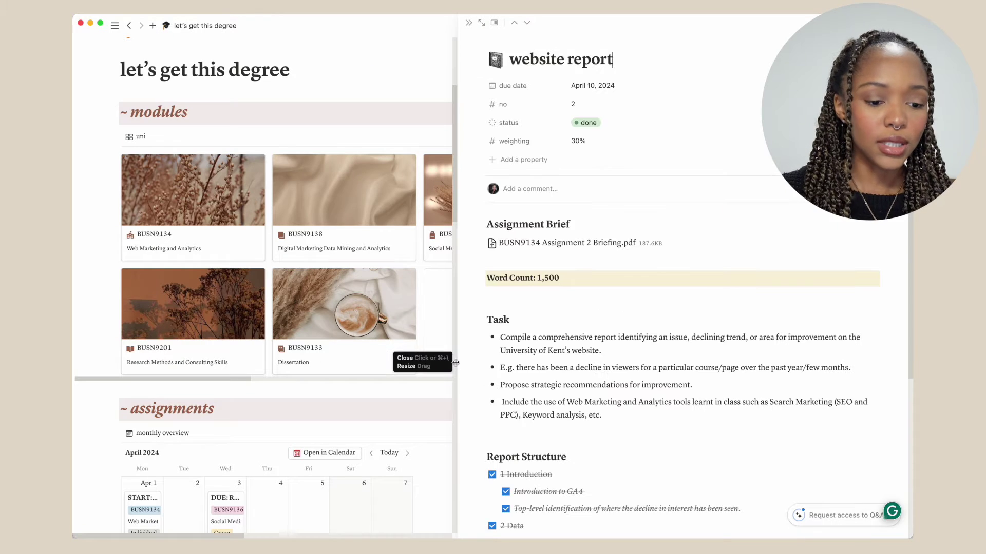
pyautogui.click(495, 23)
pyautogui.click(496, 52)
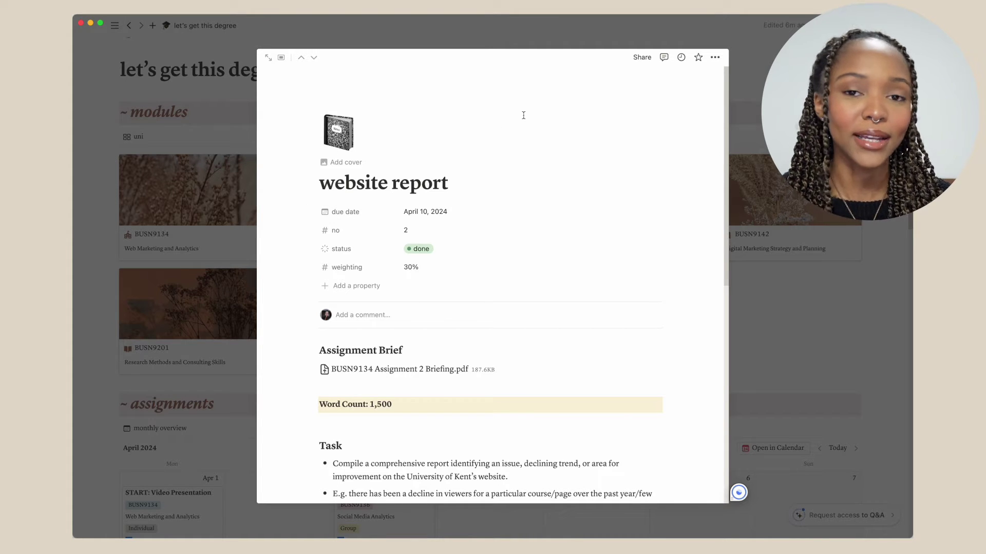
pyautogui.click(339, 143)
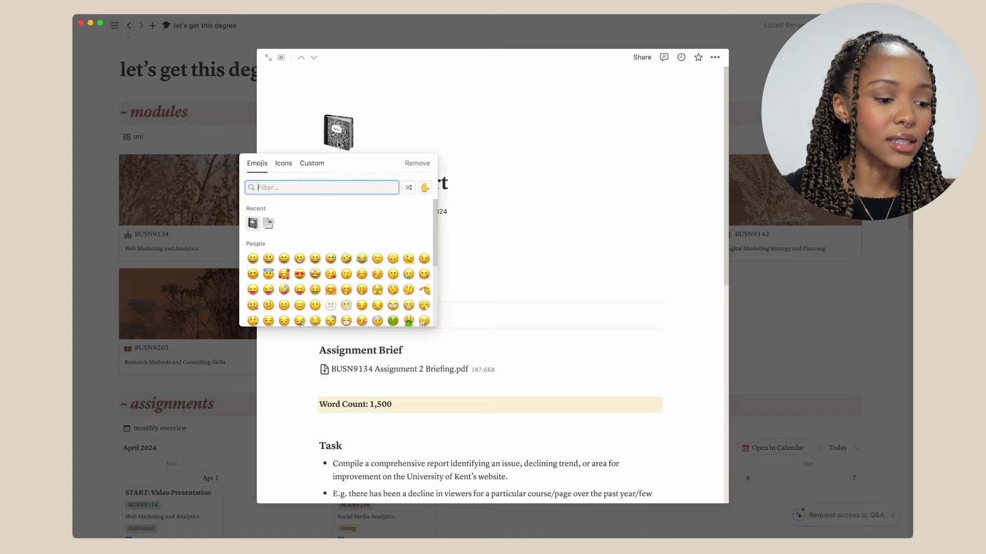
pyautogui.click(673, 237)
# Try to add a file upload block under the Assignment Brief heading and remove the empty block again.
pyautogui.scroll(-5, 433, 125)
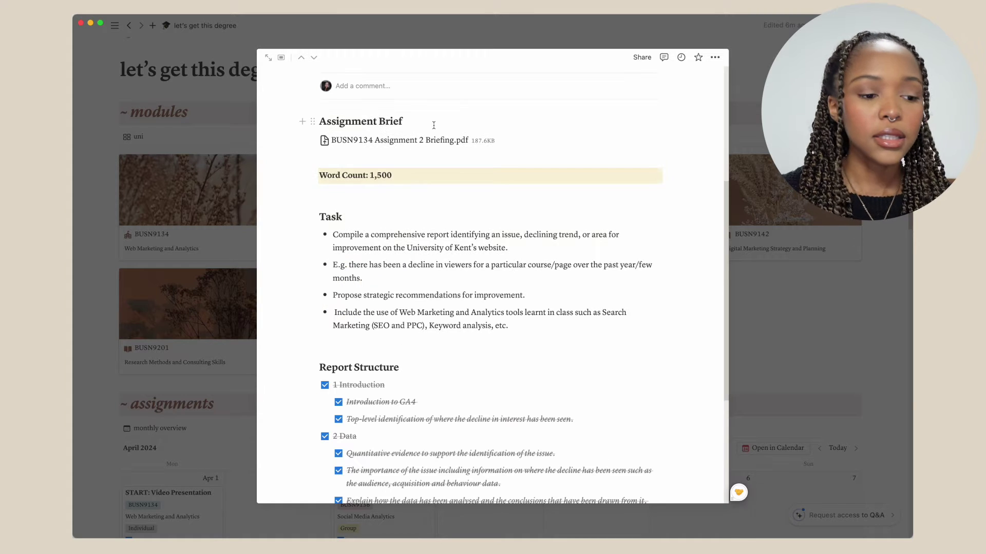
pyautogui.click(433, 125)
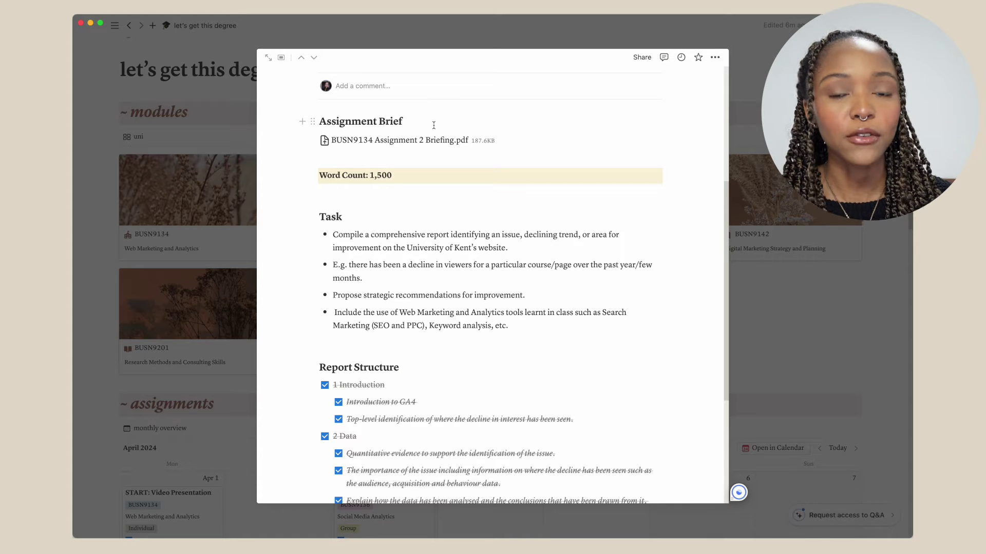
pyautogui.click(301, 120)
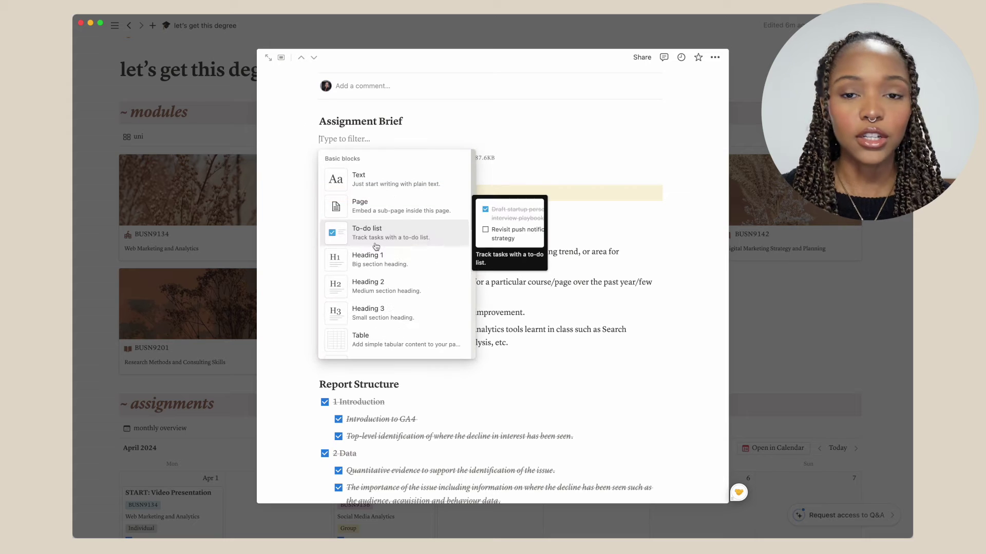
pyautogui.scroll(-10, 376, 246)
pyautogui.scroll(-2, 376, 246)
pyautogui.scroll(4, 405, 211)
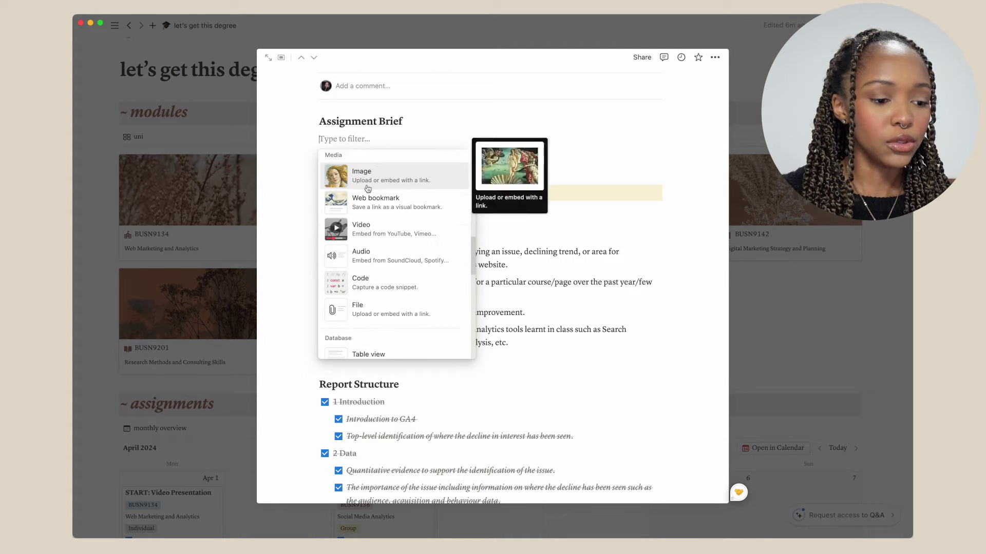
pyautogui.click(370, 310)
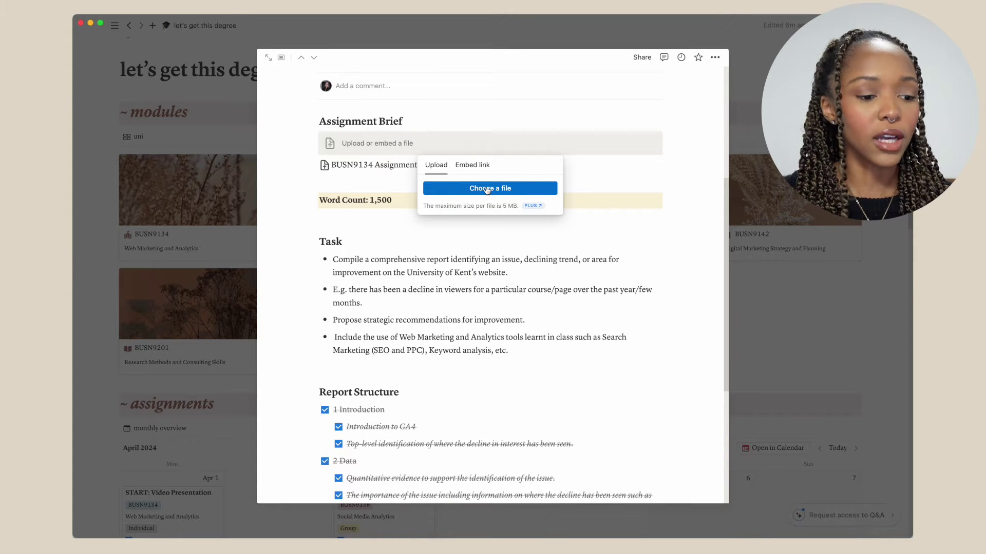
pyautogui.press('Escape')
pyautogui.press('BackSpace')
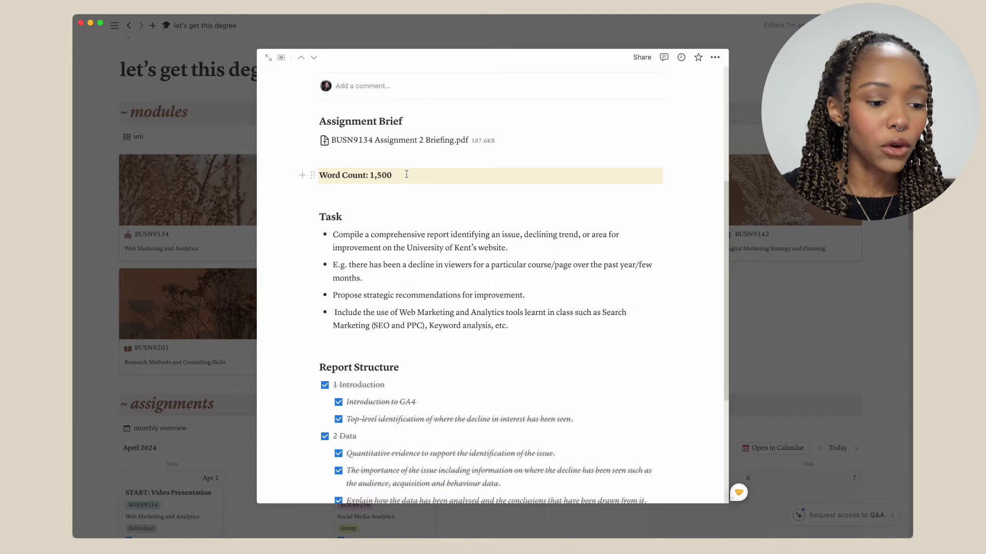
# Apply a yellow background to the Word Count line.
pyautogui.click(313, 175)
pyautogui.moveTo(294, 243)
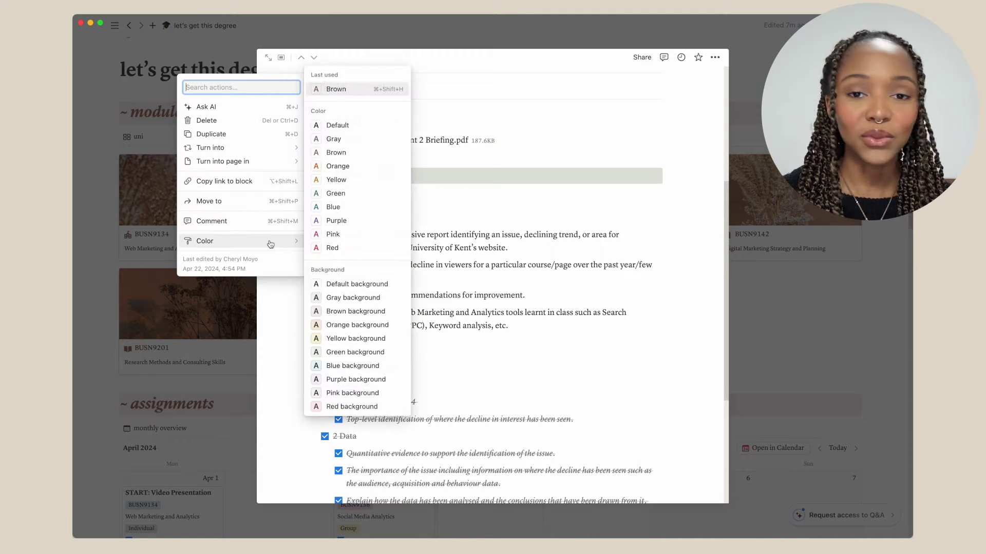
pyautogui.click(346, 338)
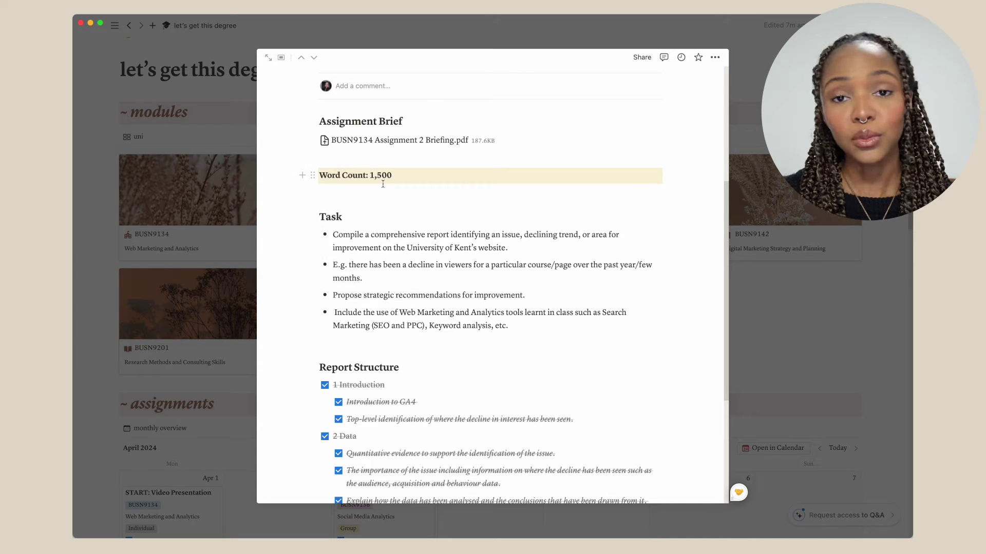
# Check off "1 Introduction" and its two sub-items in the Report Structure checklist.
pyautogui.scroll(-2, 400, 255)
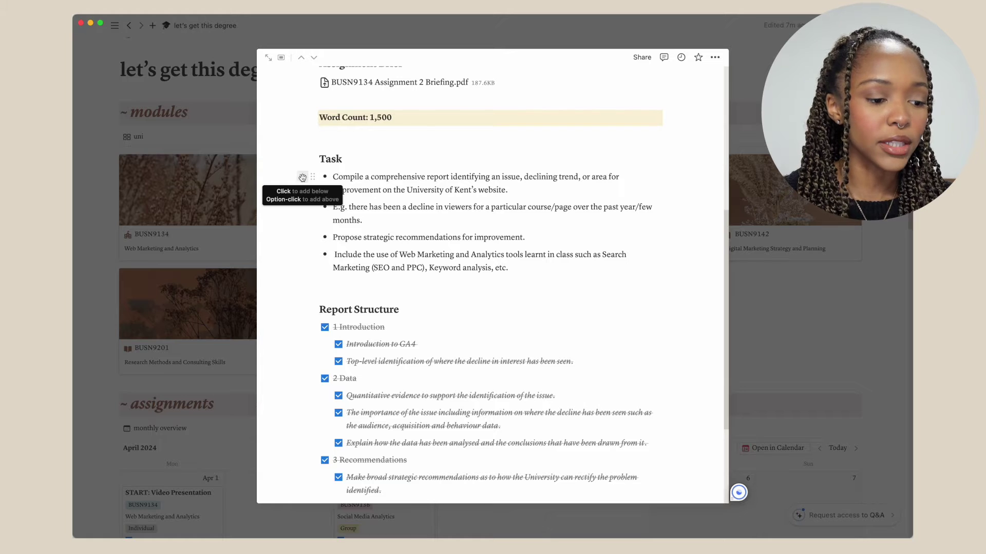
pyautogui.scroll(-5, 378, 162)
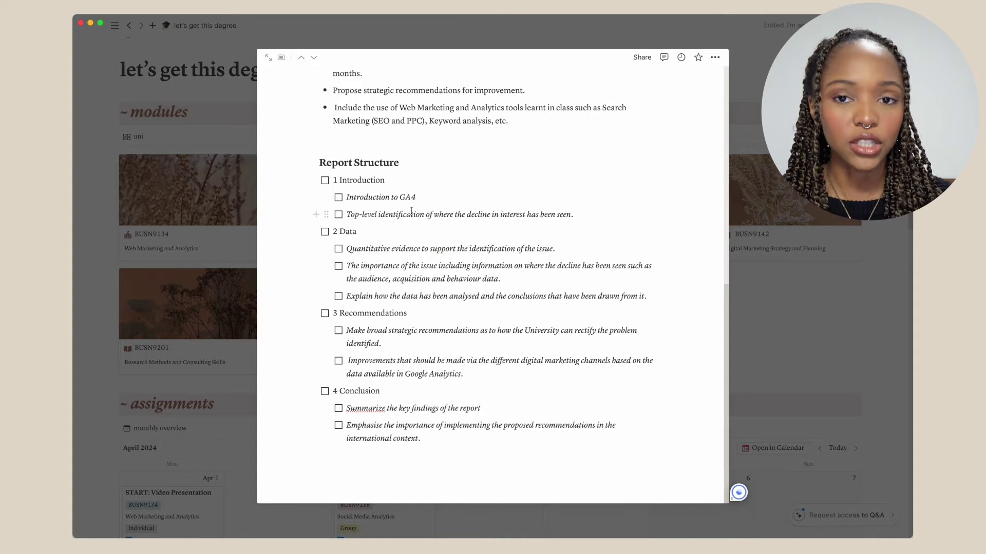
pyautogui.click(339, 198)
pyautogui.click(338, 215)
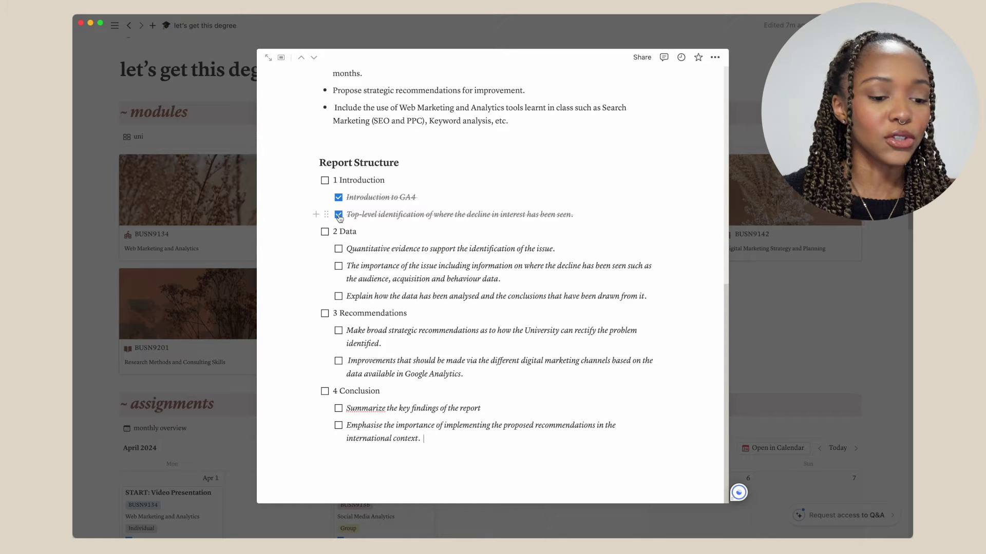
pyautogui.click(325, 180)
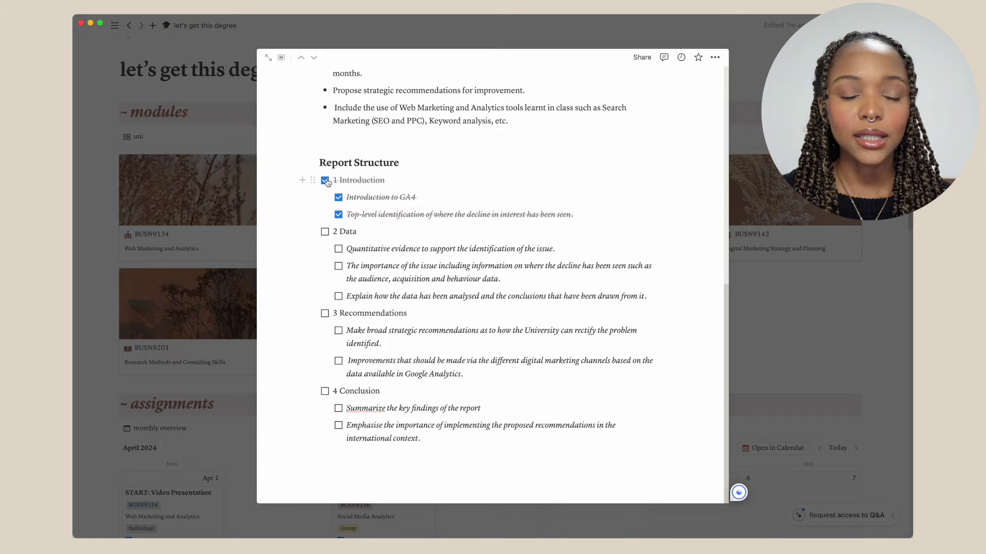
# Insert a new indented to-do directly beneath "1 Introduction" in the Report Structure checklist.
pyautogui.click(397, 185)
pyautogui.press('Return')
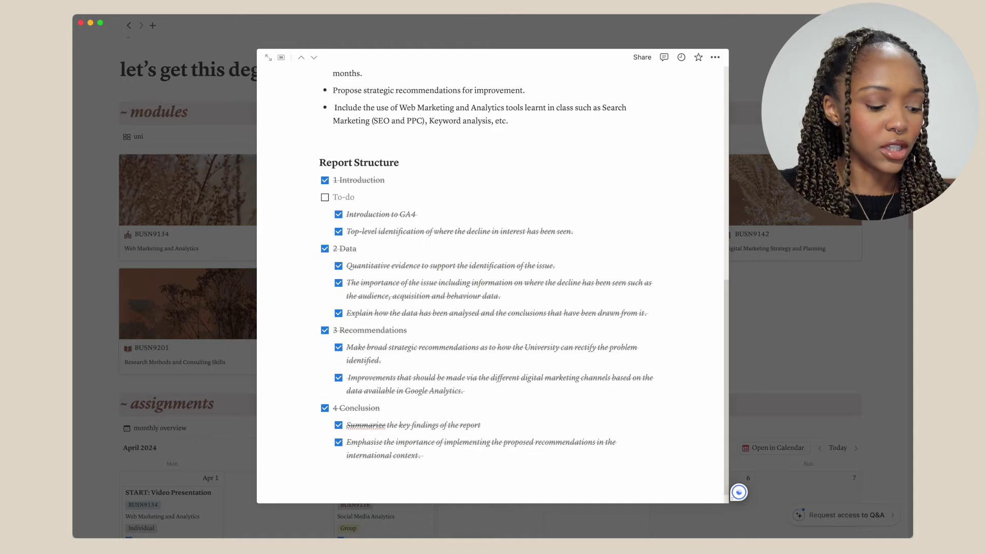
pyautogui.press('Tab')
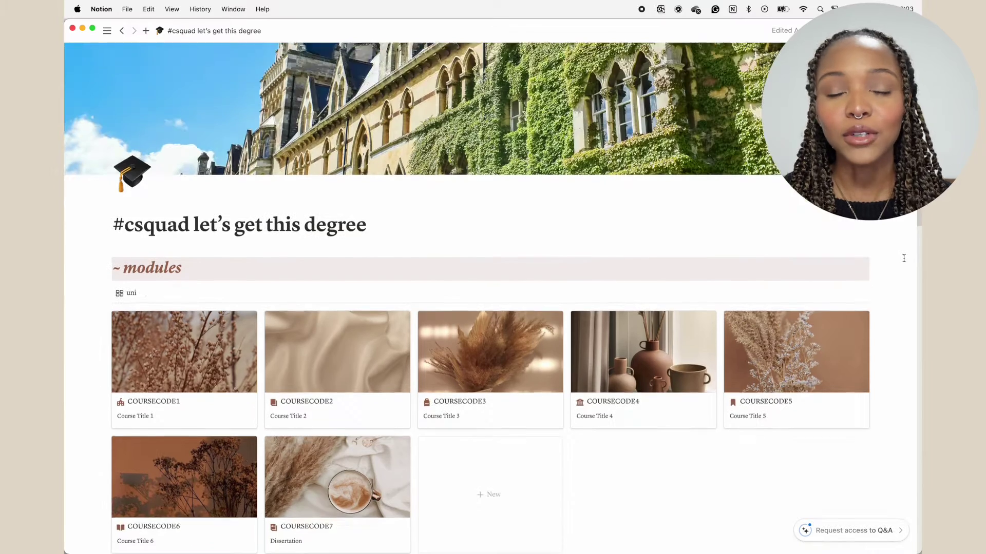
# Look over the modules and assignments sections of the #csquad let's get this degree page and open the COURSECODE1 module.
pyautogui.scroll(-5, 904, 258)
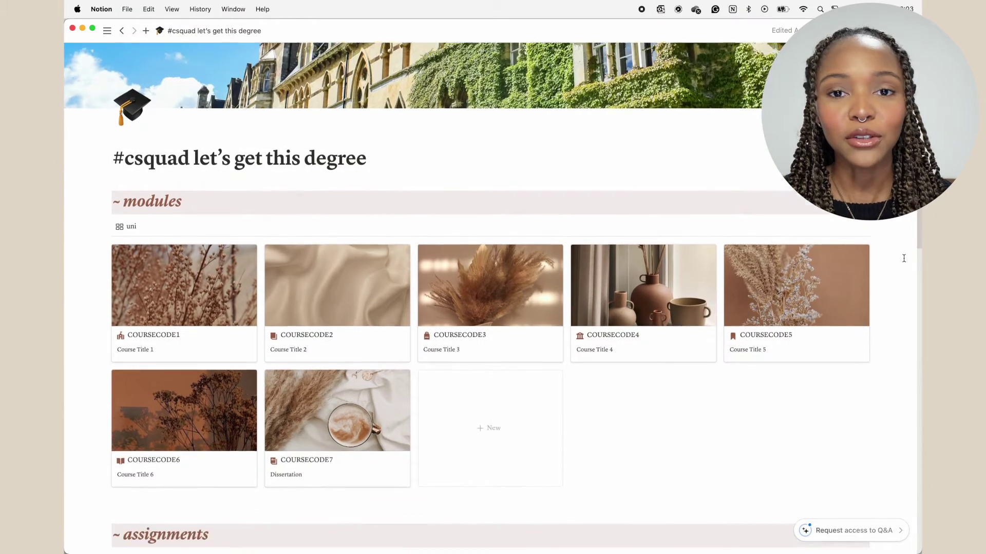
pyautogui.scroll(-6, 904, 258)
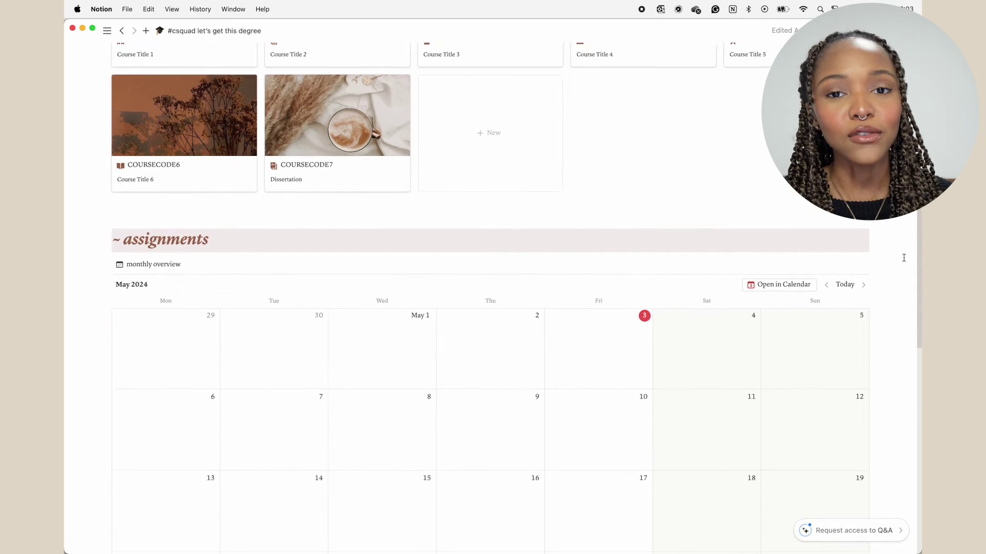
pyautogui.scroll(-7, 904, 258)
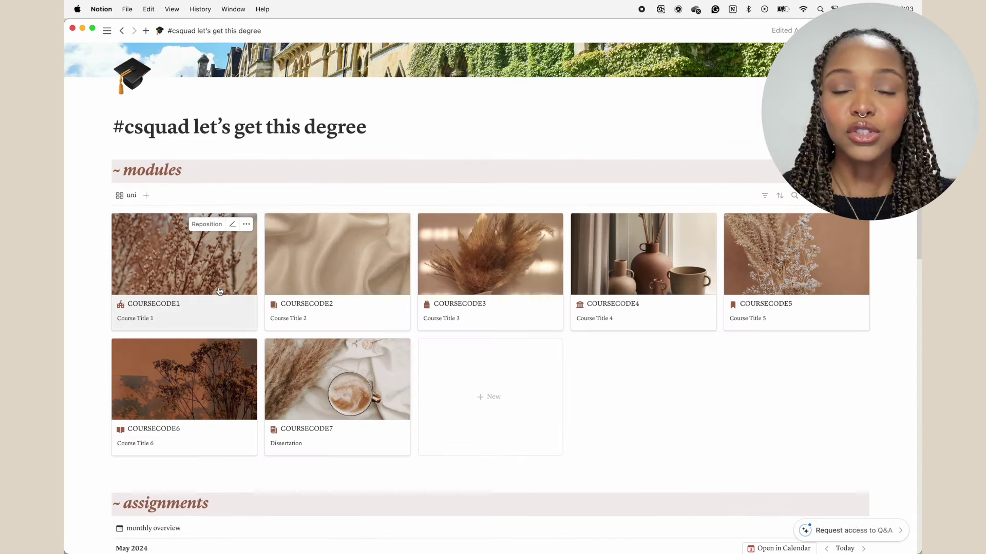
pyautogui.click(219, 292)
pyautogui.click(455, 361)
# Examine the April 2024 assignments calendar on the let's get this degree page.
pyautogui.scroll(-5, 650, 325)
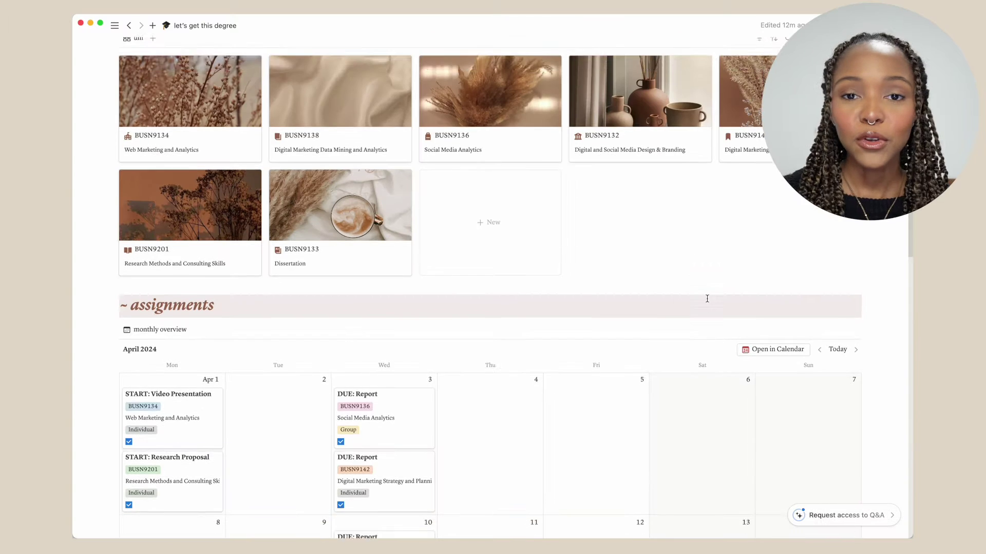
pyautogui.scroll(-5, 707, 302)
pyautogui.scroll(-3, 707, 302)
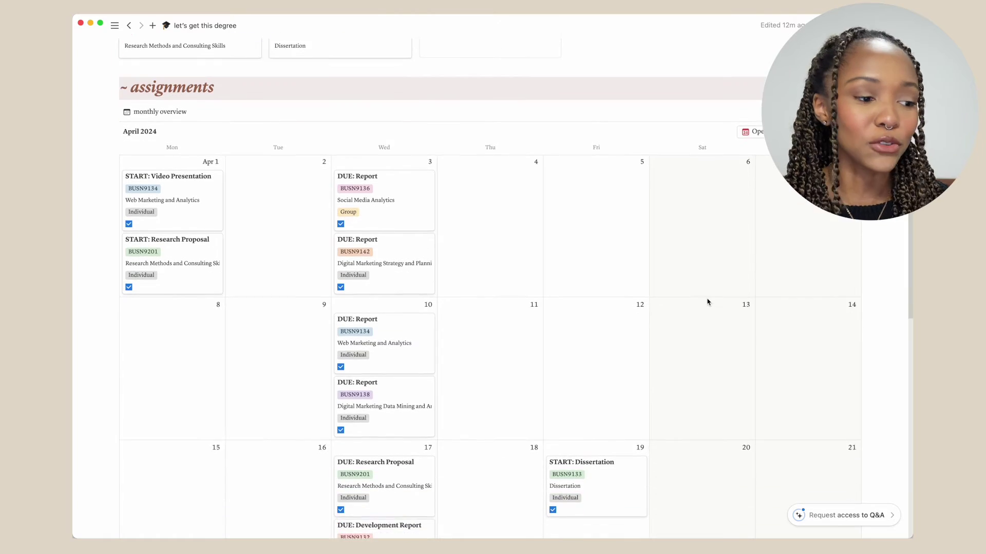
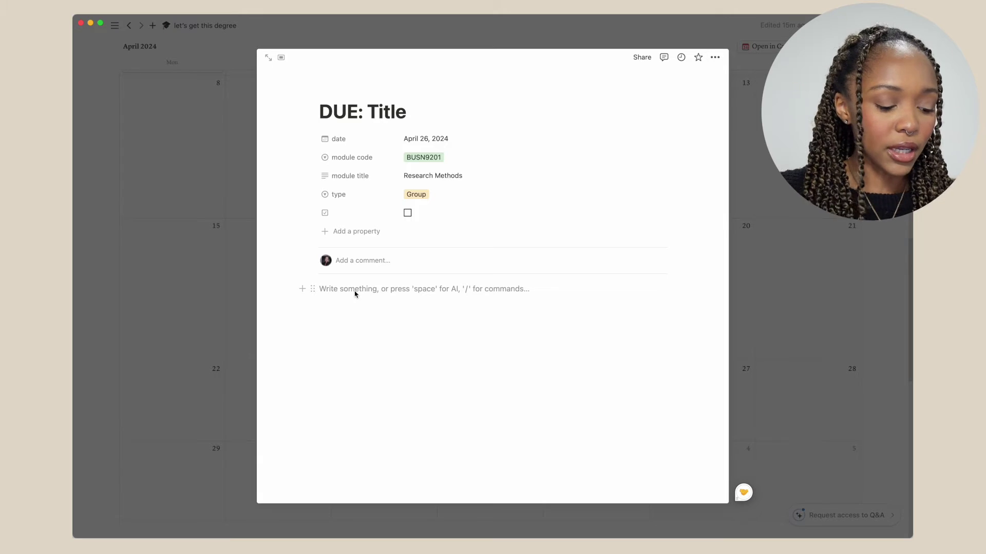
# Add a Heading 3 "Group Members" to the DUE: Title page with a bulleted list of A, B and C beneath it.
pyautogui.write('/h')
pyautogui.press('Down')
pyautogui.press('Down')
pyautogui.press('Return')
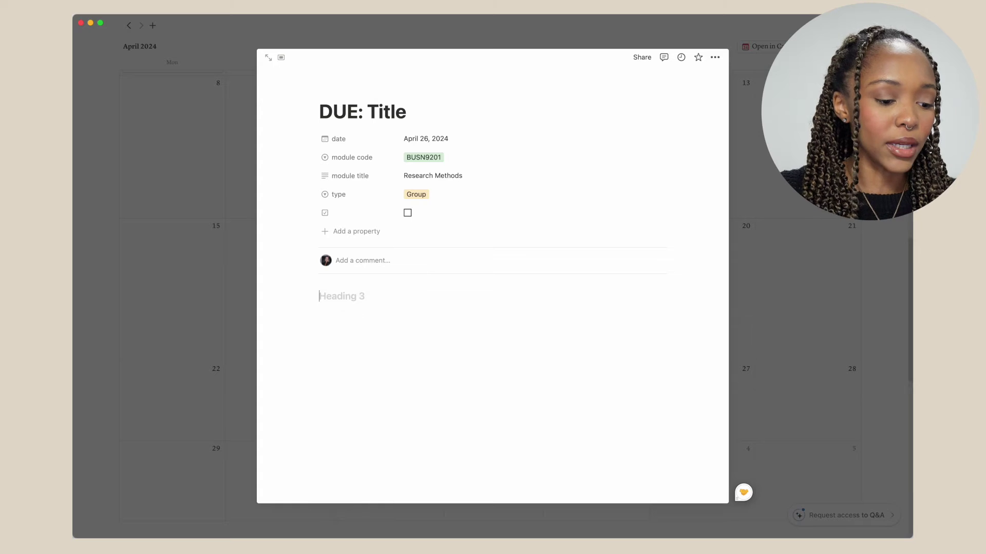
pyautogui.write('Group Members')
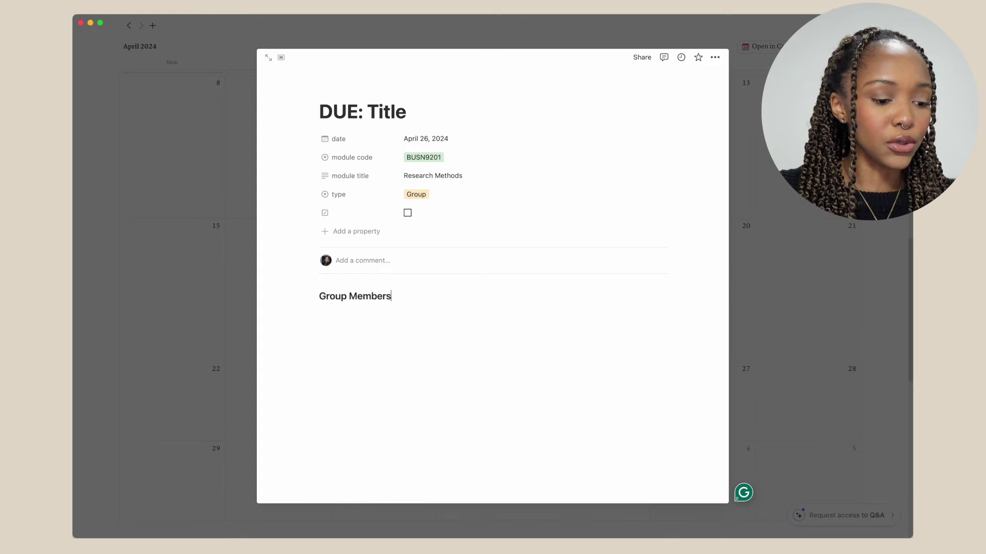
pyautogui.write('/bu')
pyautogui.press('Return')
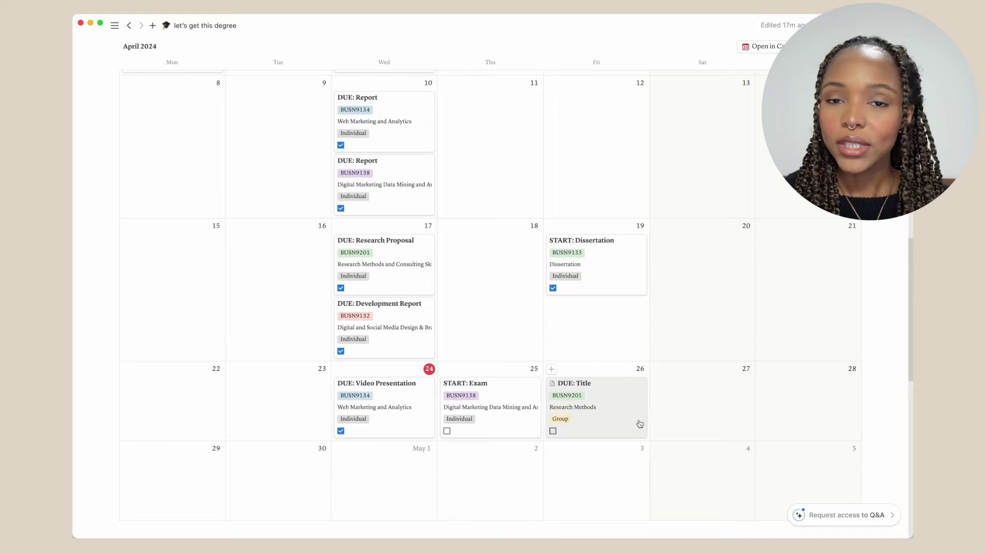
# Duplicate the DUE: Title assignment in the calendar and set the copy's date to March 26, 2024.
pyautogui.rightClick(615, 422)
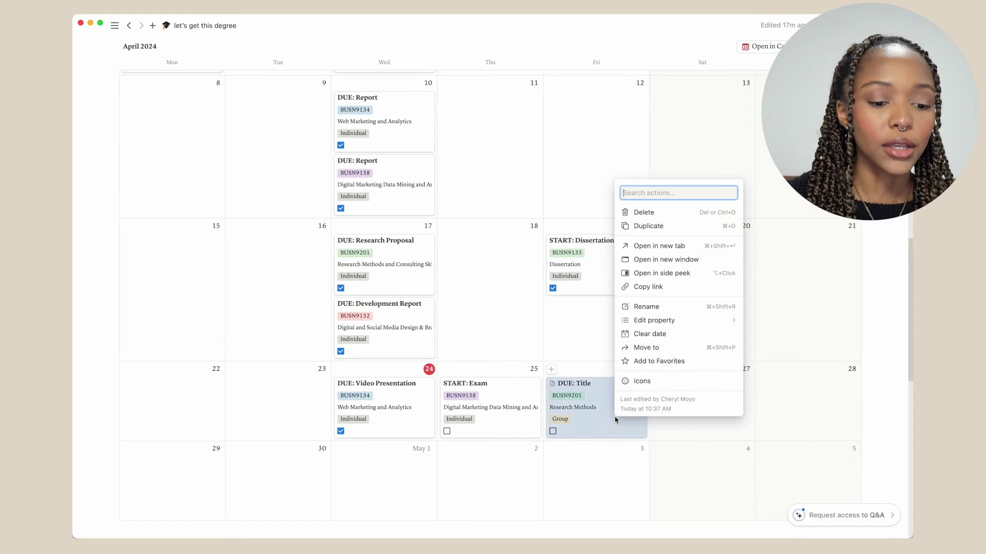
pyautogui.click(664, 227)
pyautogui.click(588, 462)
pyautogui.click(449, 144)
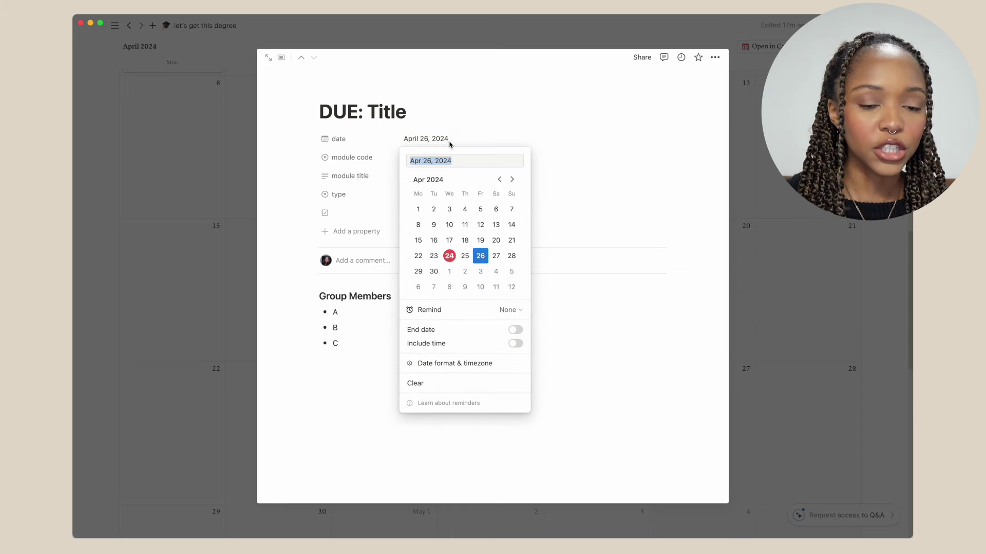
pyautogui.click(500, 180)
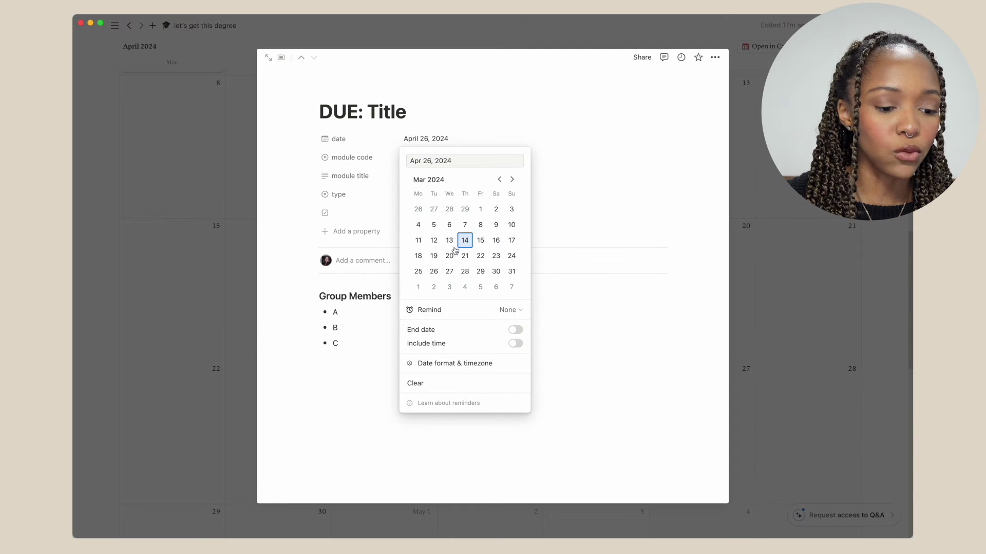
pyautogui.click(434, 271)
# Rename the duplicated assignment "START: Title" and close its page.
pyautogui.doubleClick(337, 113)
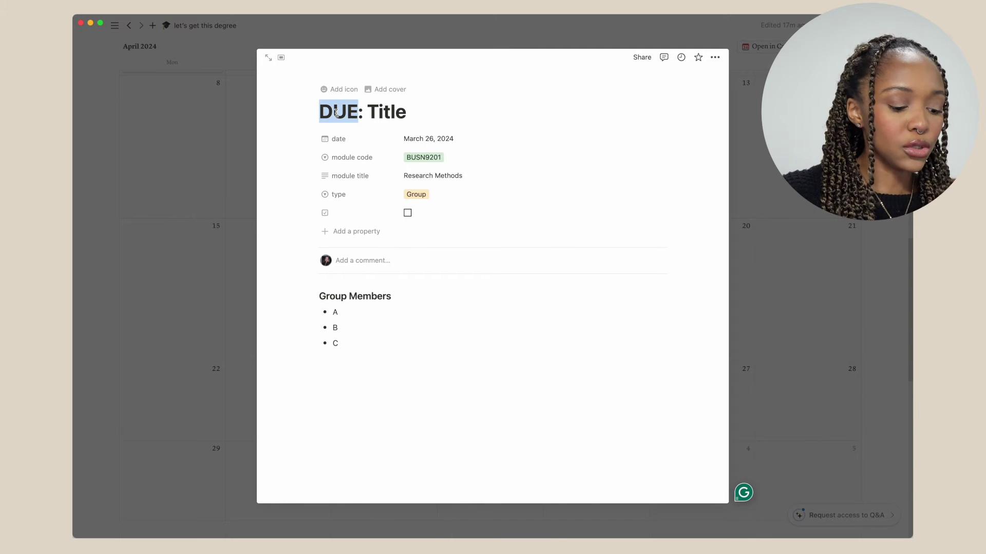
pyautogui.write('START')
pyautogui.click(210, 289)
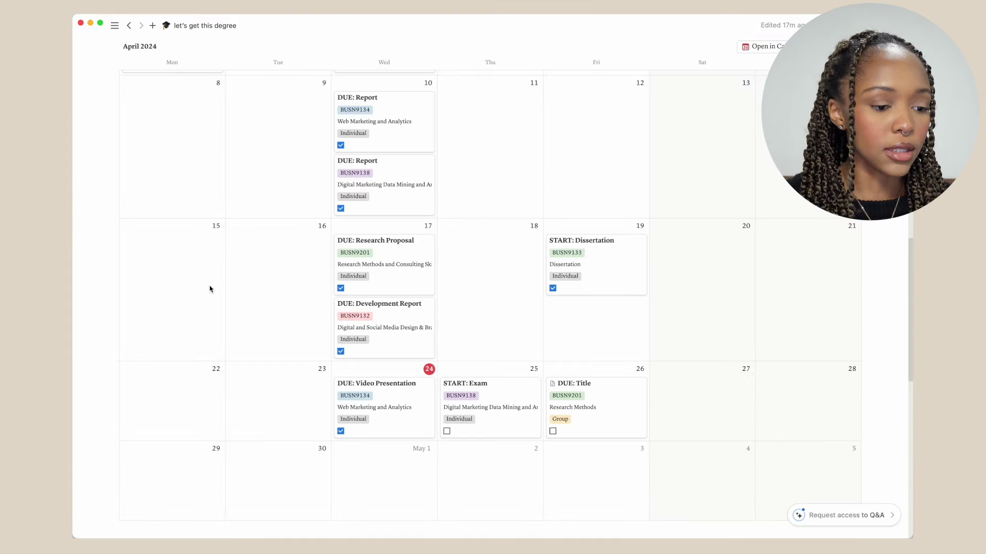
# Show March 2024 in the assignments calendar and check off the START: Title assignment on the 26th.
pyautogui.scroll(4, 553, 287)
pyautogui.click(809, 107)
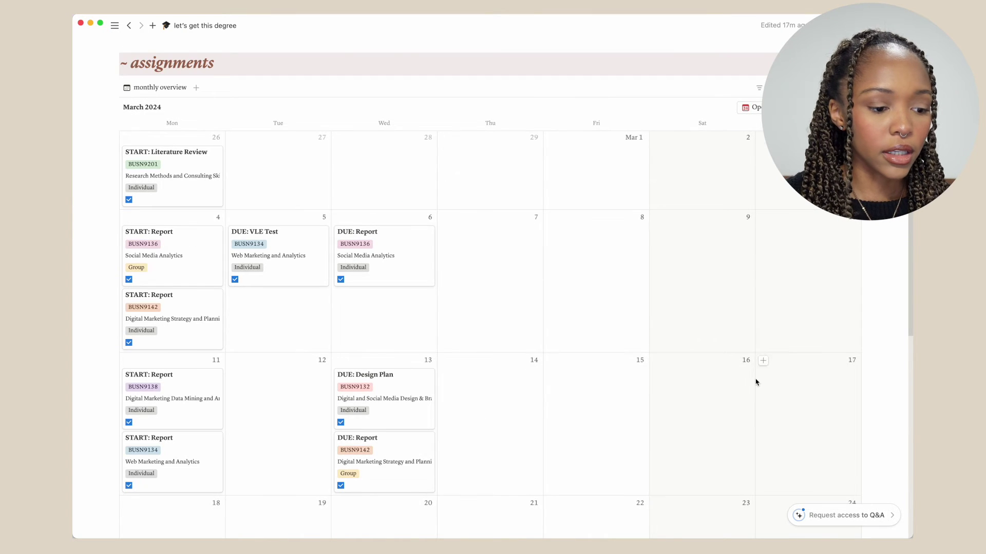
pyautogui.scroll(-5, 757, 380)
pyautogui.scroll(2, 254, 423)
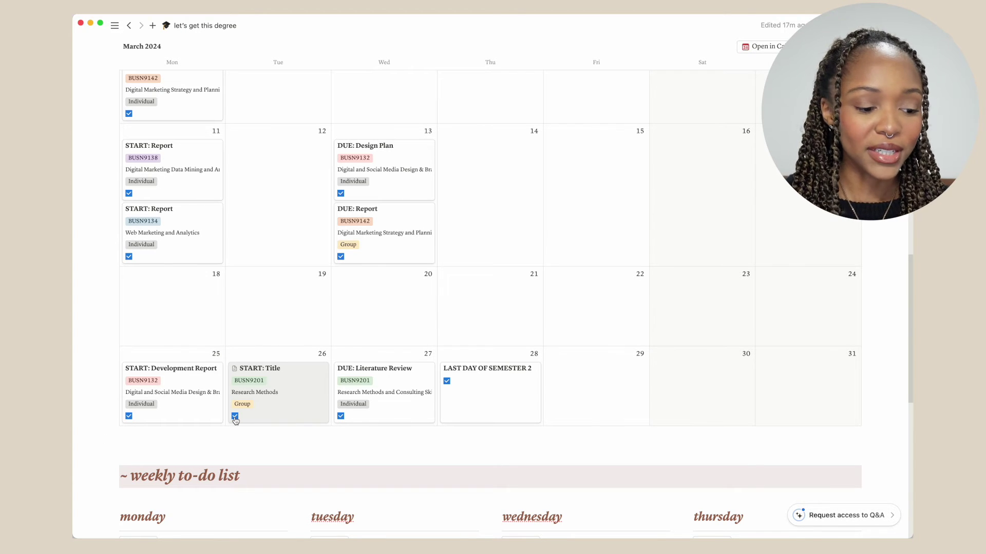
# Arrange the plain monday, tuesday, wednesday and thursday lines beneath the weekly to-do list into side-by-side columns.
pyautogui.scroll(-10, 679, 446)
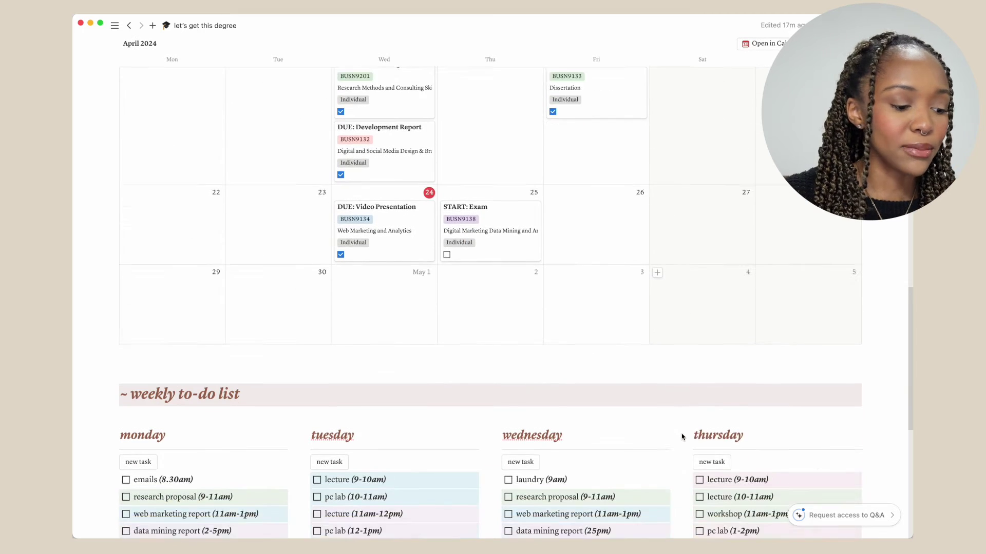
pyautogui.scroll(-3, 682, 434)
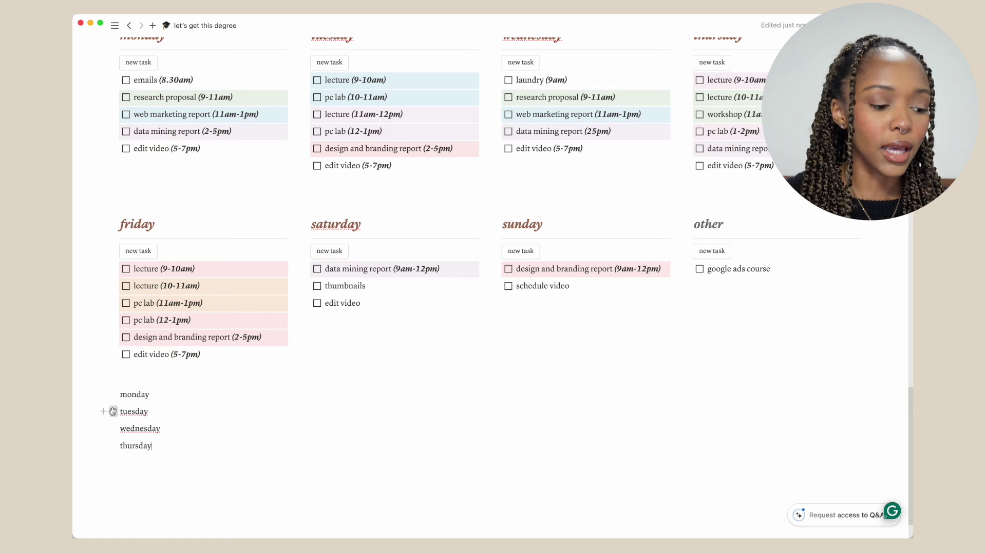
pyautogui.moveTo(113, 412); pyautogui.dragTo(869, 393)
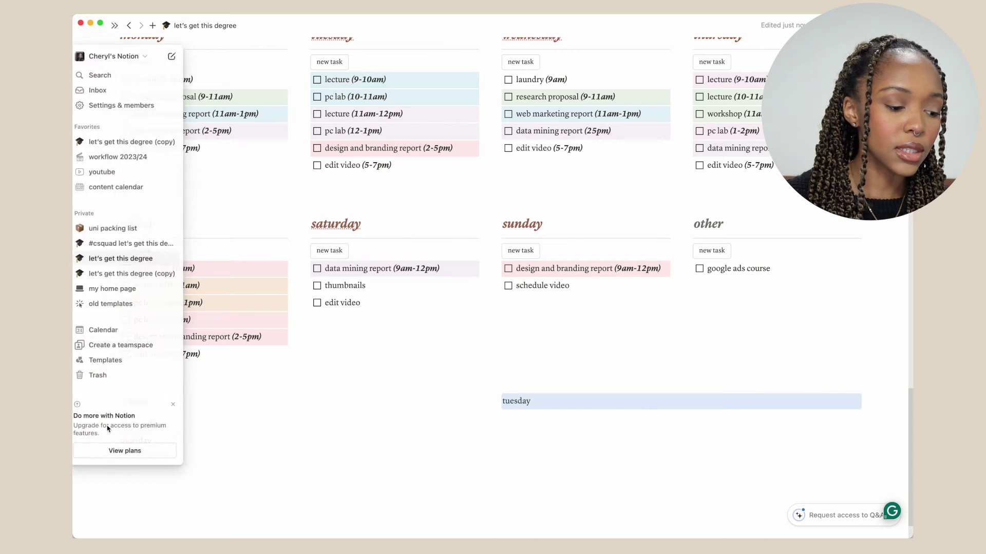
pyautogui.moveTo(114, 424); pyautogui.dragTo(870, 400)
pyautogui.moveTo(114, 423); pyautogui.dragTo(869, 402)
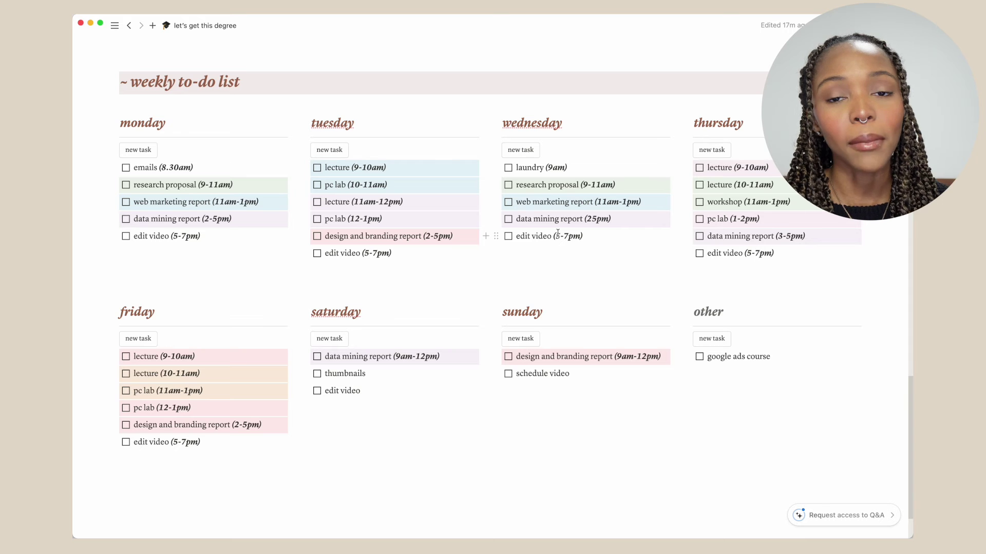
# Add a to-do "task (7-9pm)" to the end of the wednesday list and make its time bold and italic.
pyautogui.scroll(10, 370, 462)
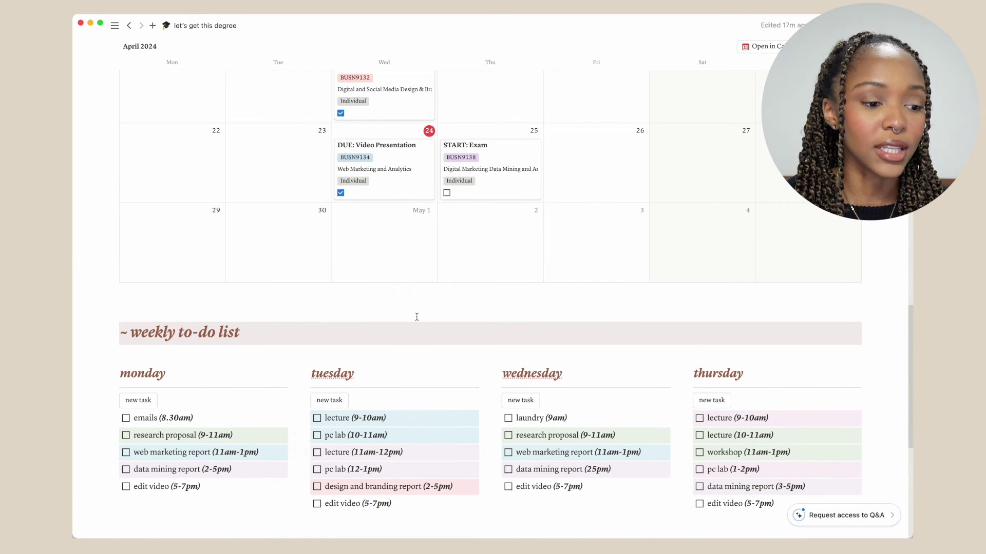
pyautogui.scroll(6, 416, 317)
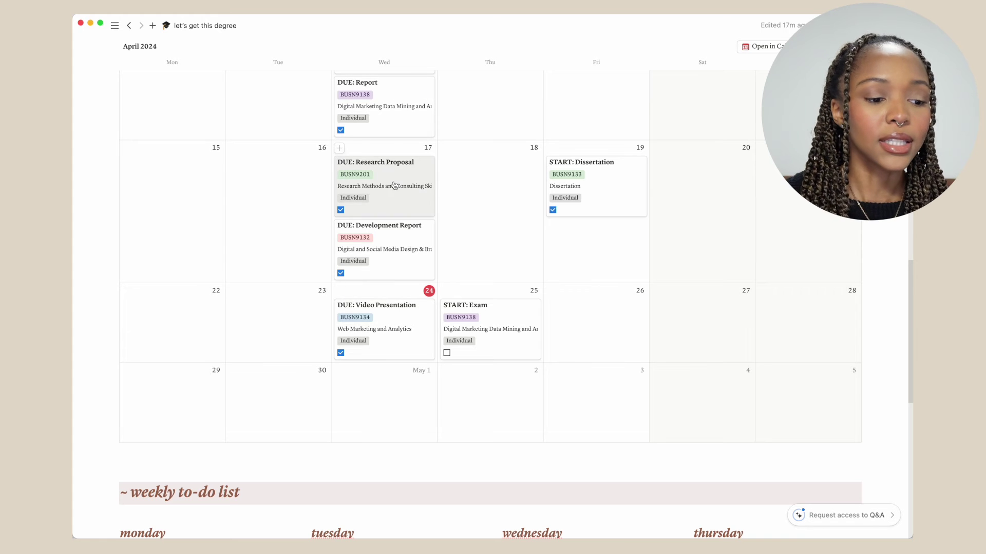
pyautogui.scroll(-12, 379, 187)
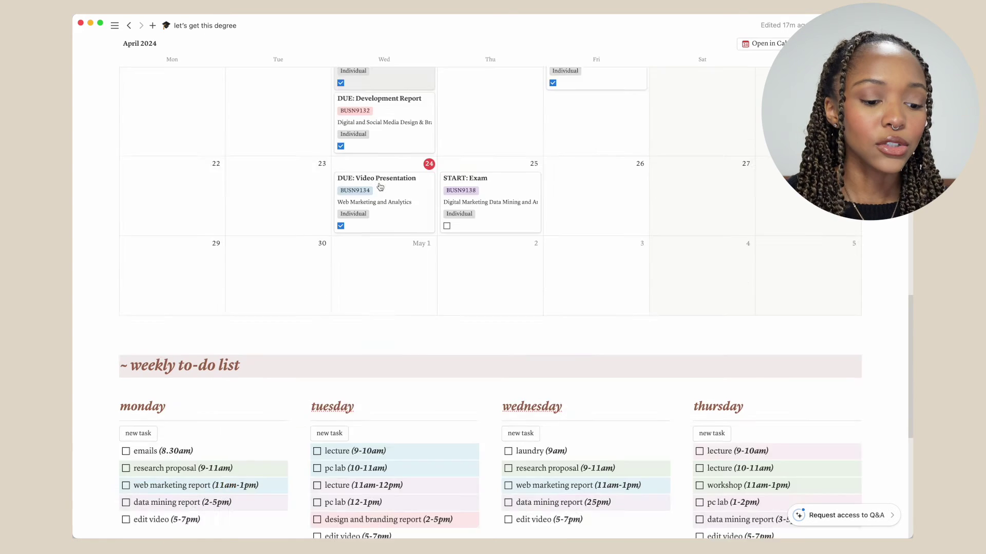
pyautogui.moveTo(515, 289); pyautogui.dragTo(794, 307)
pyautogui.scroll(-3, 585, 334)
pyautogui.click(520, 179)
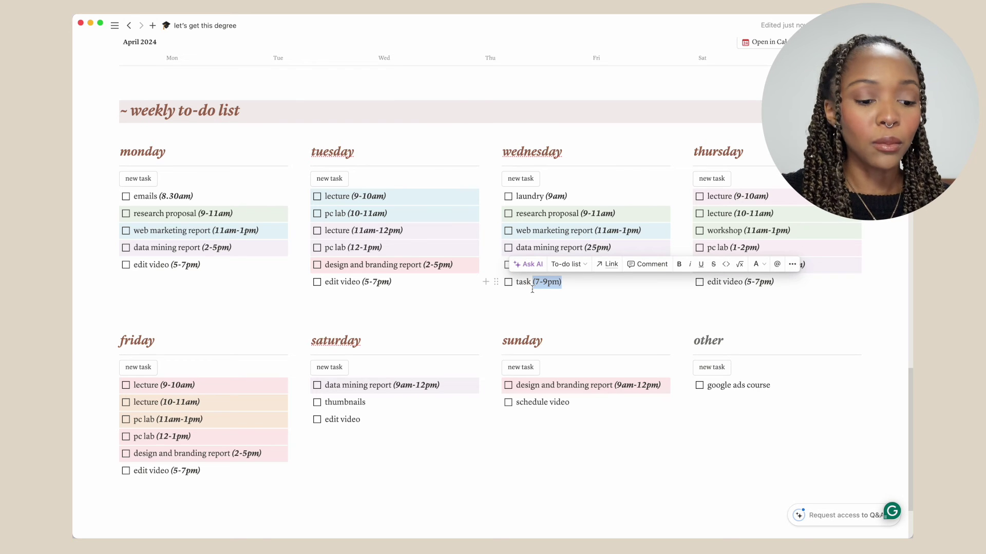
pyautogui.click(587, 286)
# Apply a gray background to the "task (7-9pm)" to-do in the wednesday list.
pyautogui.click(496, 282)
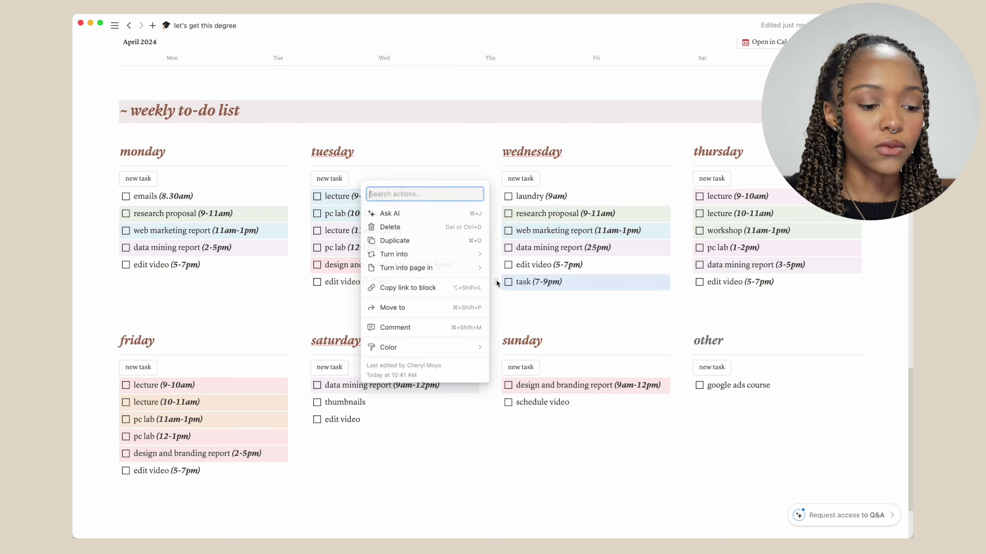
pyautogui.moveTo(467, 348)
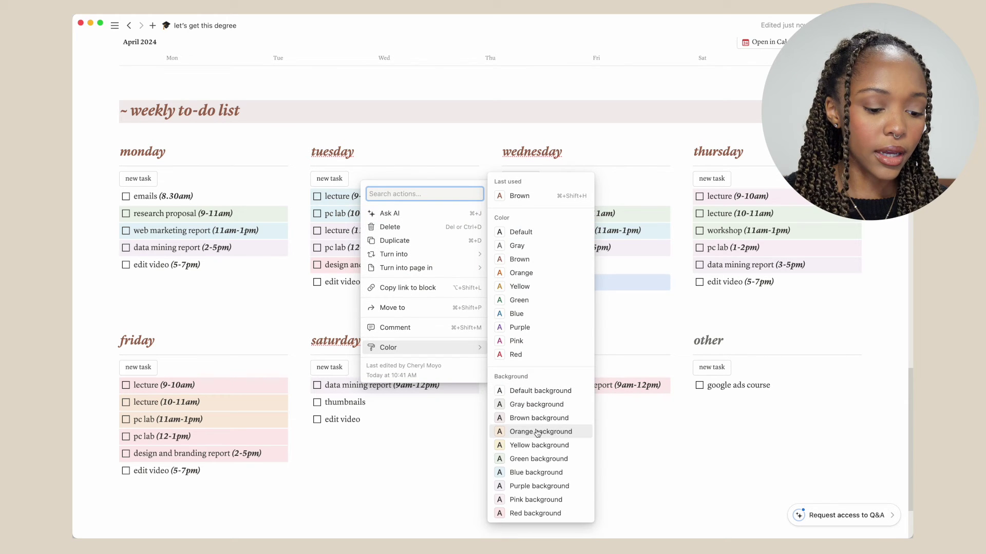
pyautogui.click(524, 403)
pyautogui.click(842, 300)
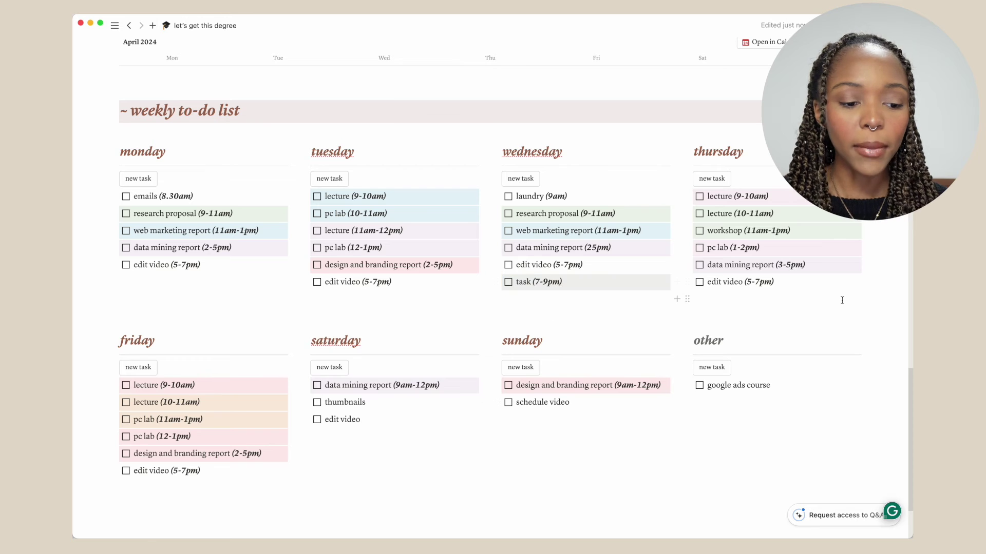
# Insert an empty to-do at the top of the wednesday list.
pyautogui.scroll(6, 564, 319)
pyautogui.scroll(-5, 531, 232)
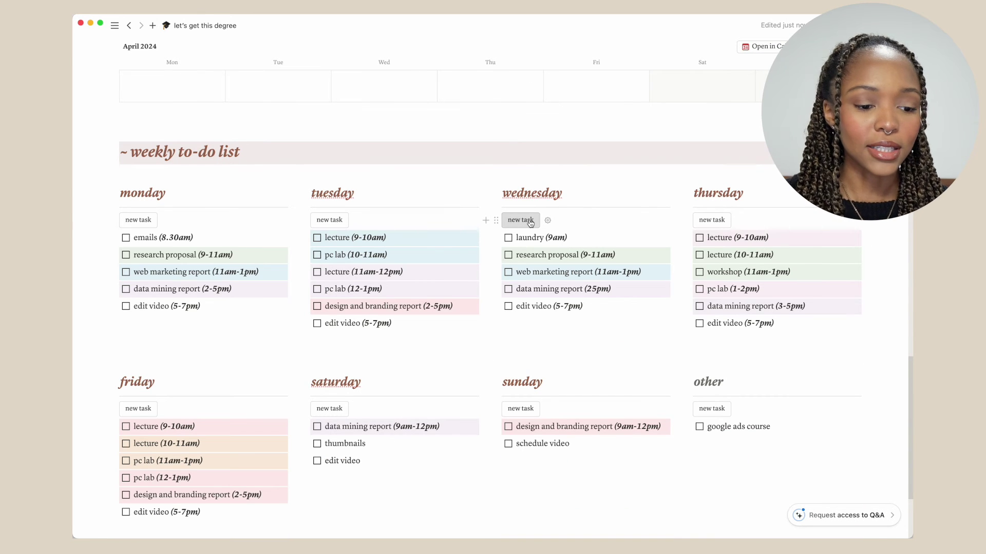
pyautogui.click(520, 220)
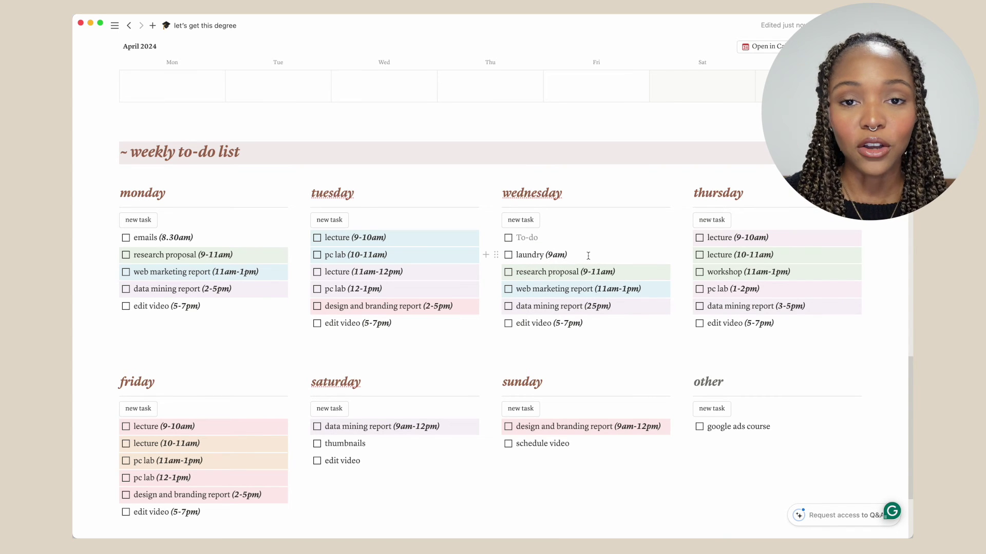
# Insert a new button block on the empty line below the friday list.
pyautogui.scroll(-3, 359, 359)
pyautogui.click(138, 425)
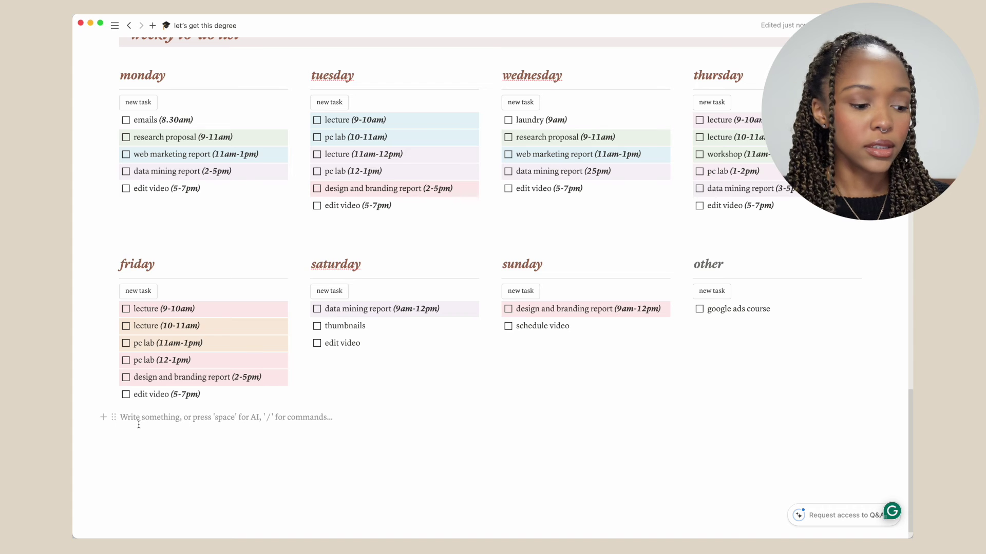
pyautogui.write('/')
pyautogui.scroll(-5, 154, 318)
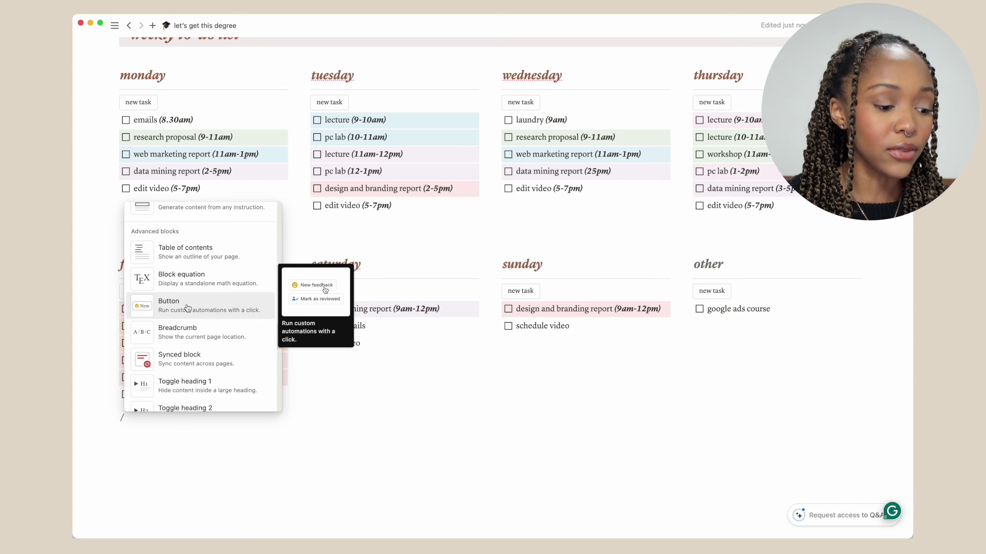
pyautogui.click(188, 308)
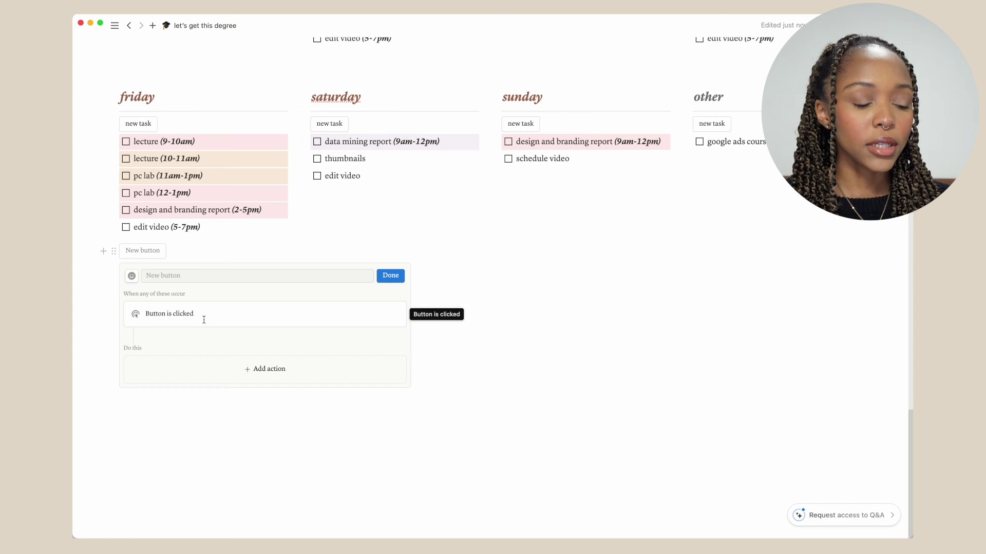
# Give the new button below the friday list an action that inserts an empty bulleted list item below it.
pyautogui.click(256, 380)
pyautogui.click(194, 415)
pyautogui.click(165, 397)
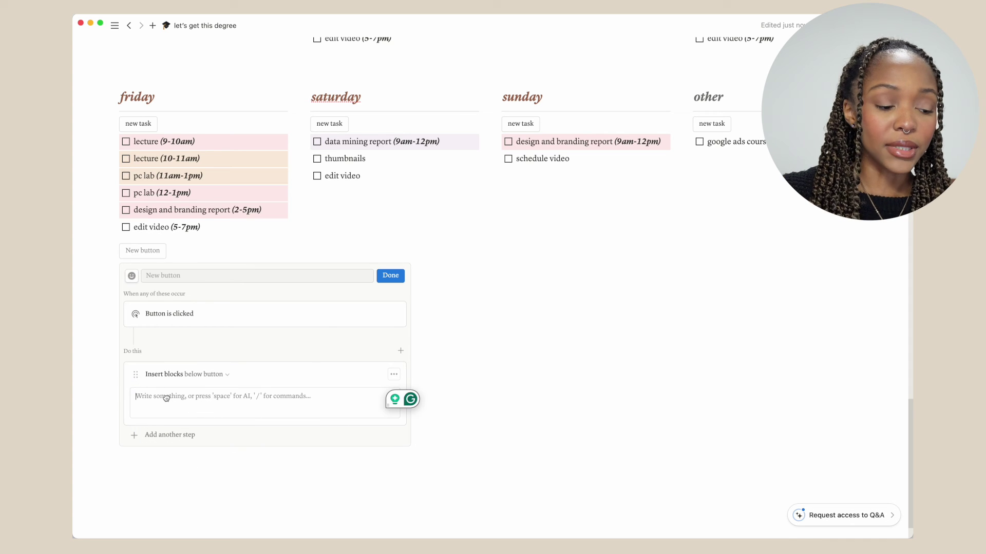
pyautogui.write('/')
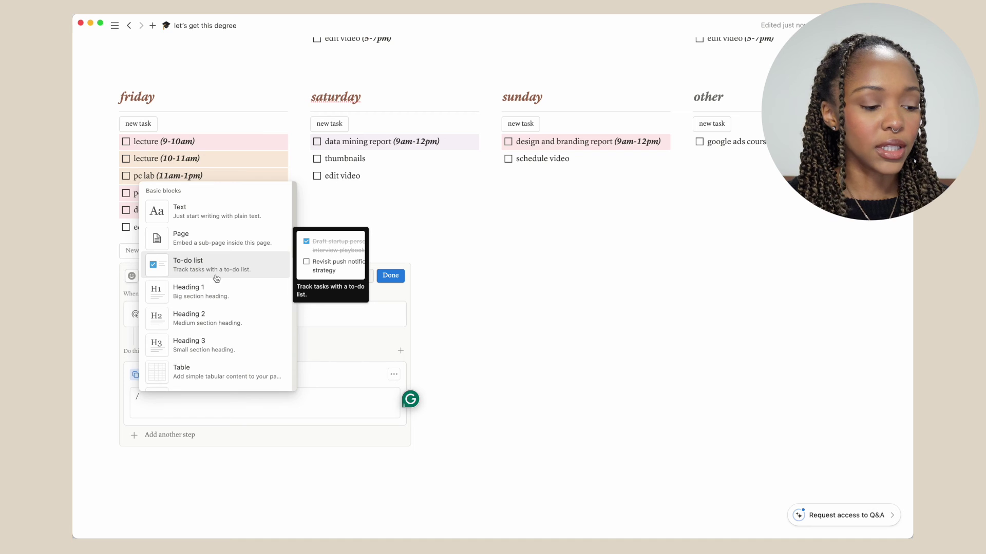
pyautogui.scroll(-3, 213, 276)
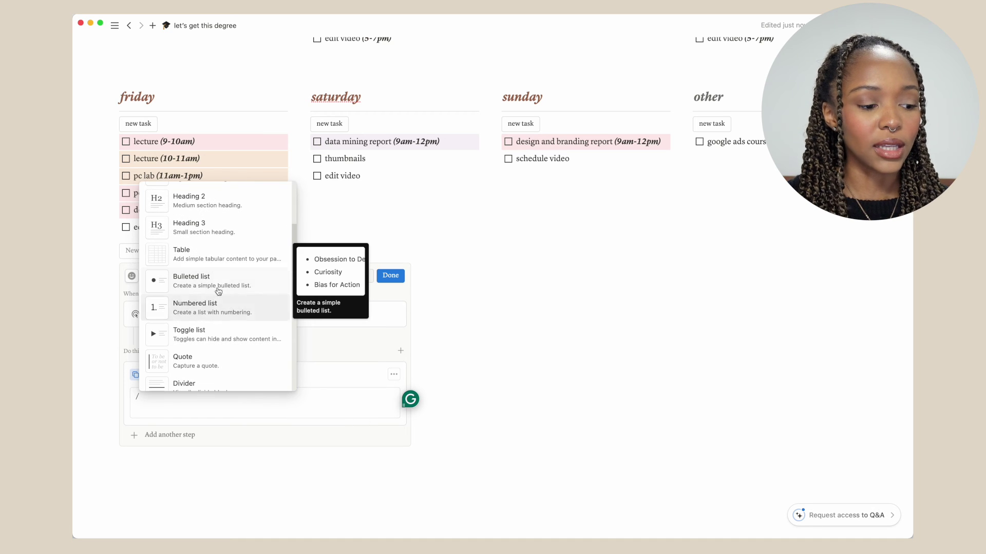
pyautogui.click(219, 280)
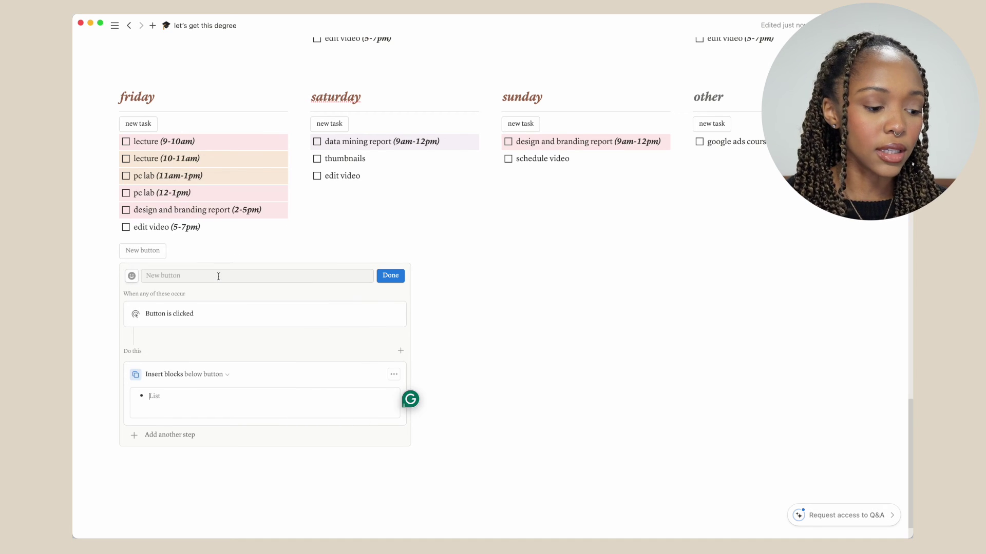
# Name the new button "add bullet" and finish its setup.
pyautogui.click(175, 280)
pyautogui.write('add bullet')
pyautogui.click(390, 275)
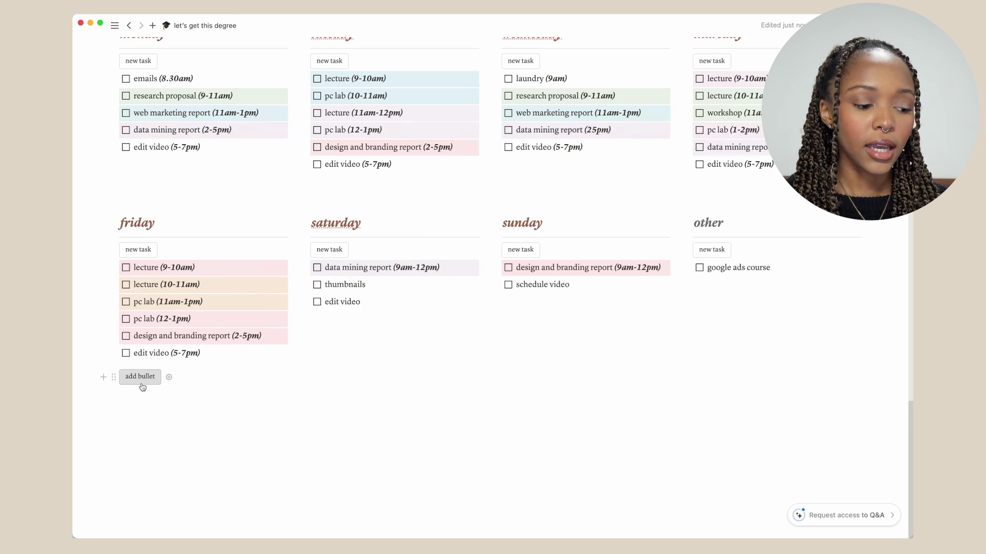
# Run the "add bullet" button repeatedly to insert several empty bullets beneath the friday list.
pyautogui.click(139, 377)
pyautogui.click(141, 362)
pyautogui.click(140, 361)
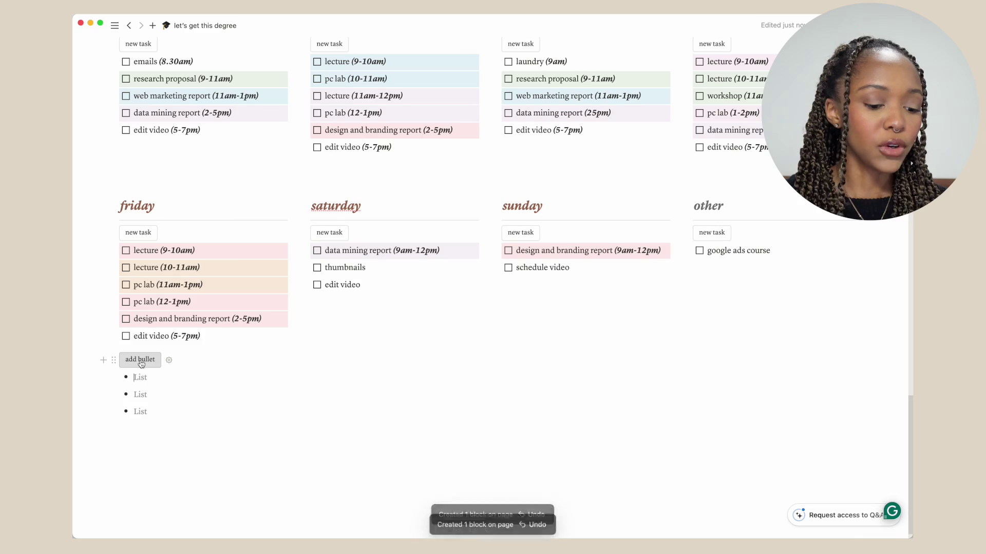
pyautogui.click(140, 361)
pyautogui.click(141, 361)
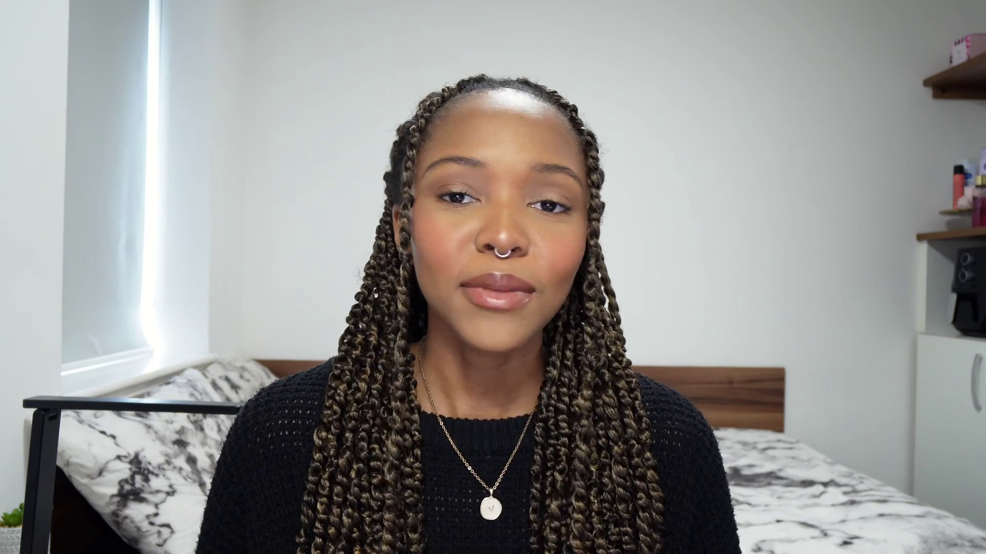